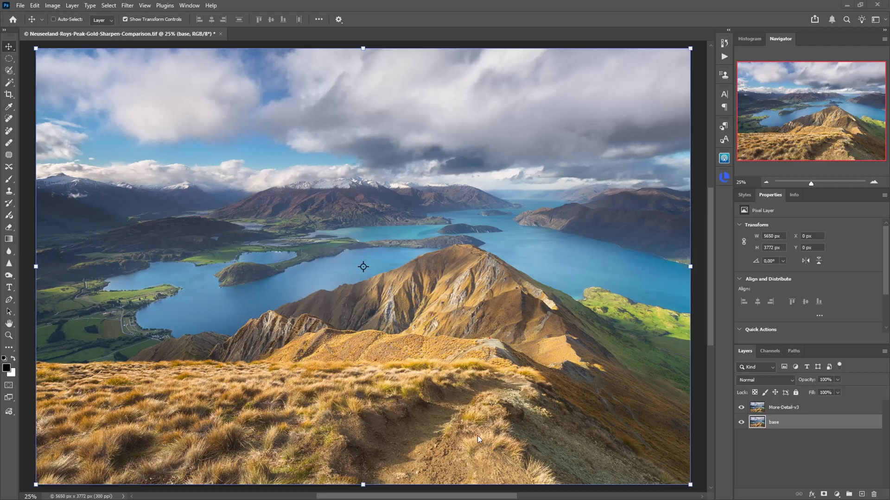
# Switch back and forth between the More-Detail-v3 layer and the base layer
pyautogui.hotkey('alt', ']')
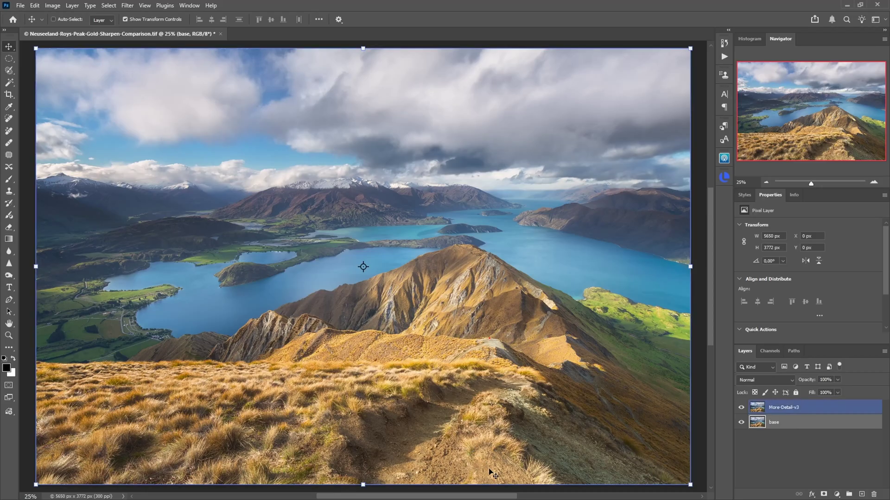
pyautogui.hotkey('alt', '[')
pyautogui.hotkey('alt', ']')
pyautogui.hotkey('ctrl', ',')
pyautogui.hotkey('alt', '[')
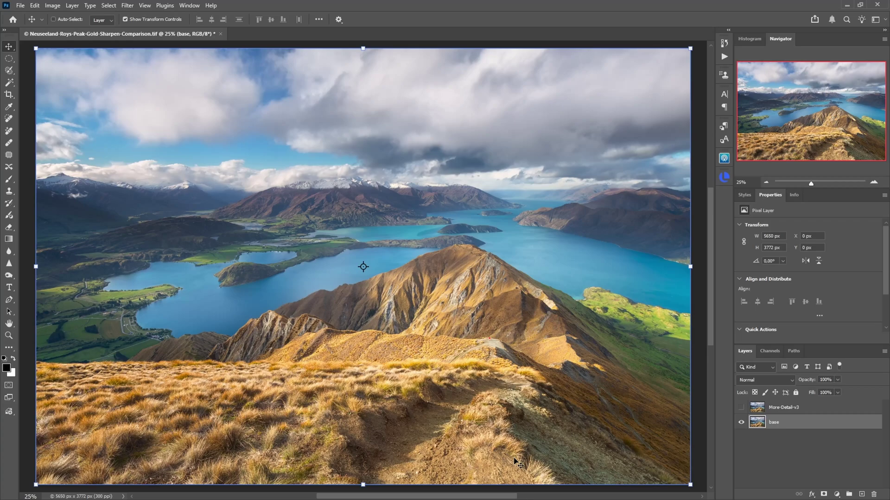
# At 100% zoom, compare More-Detail-v3 against the base image on the foreground trail
pyautogui.hotkey('ctrl', '1')
pyautogui.click(741, 408)
pyautogui.hotkey('alt', ']')
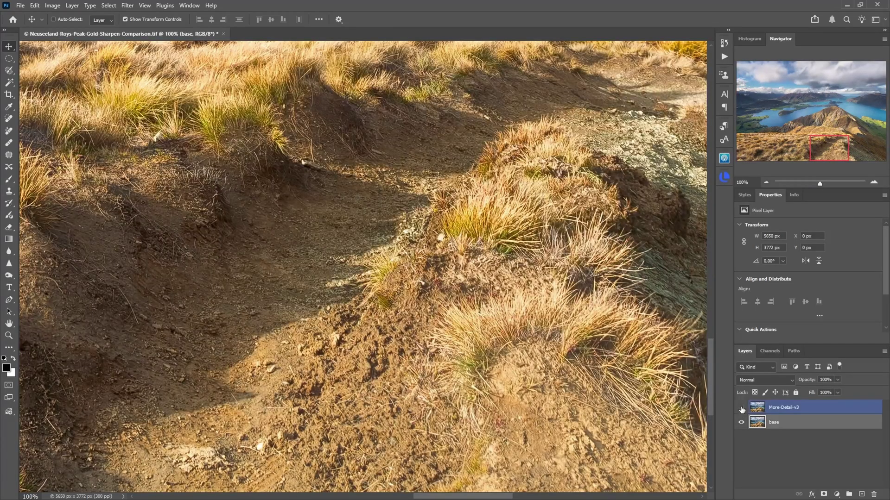
pyautogui.hotkey('alt', '[')
pyautogui.click(741, 409)
# Compare More-Detail-v3 with the base image on the grass area
pyautogui.click(747, 152)
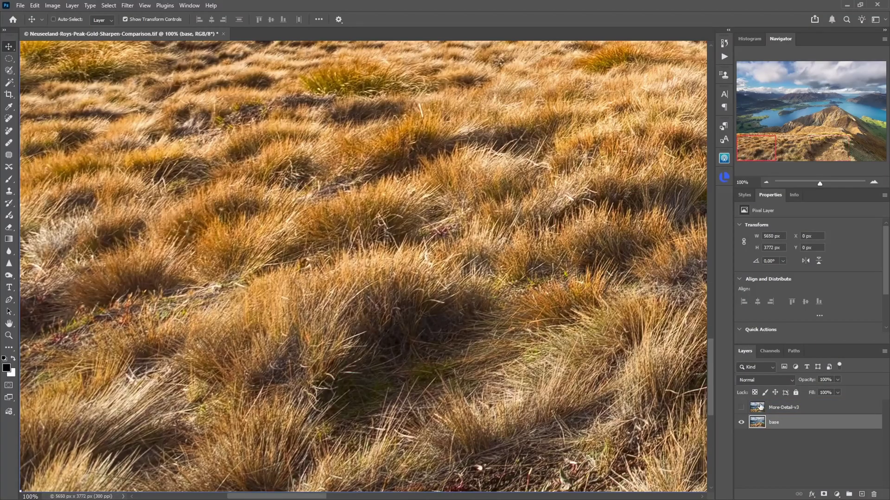
pyautogui.hotkey('alt', ']')
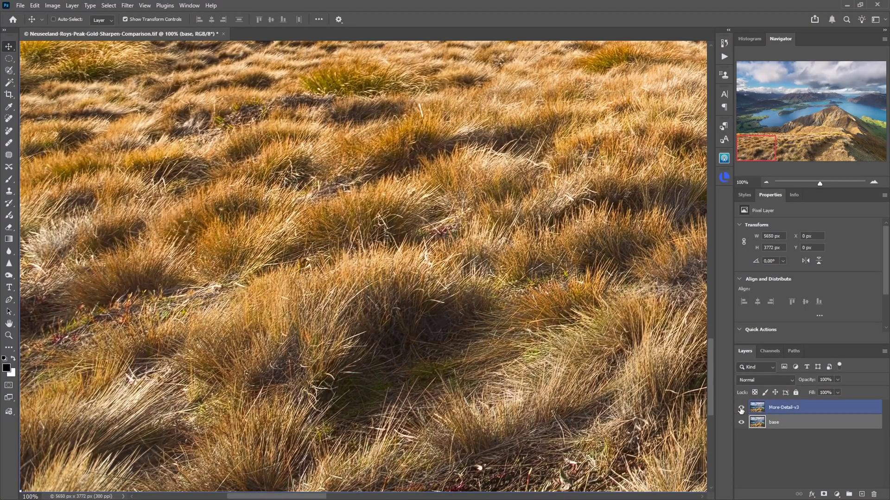
pyautogui.hotkey('alt', '[')
pyautogui.click(741, 410)
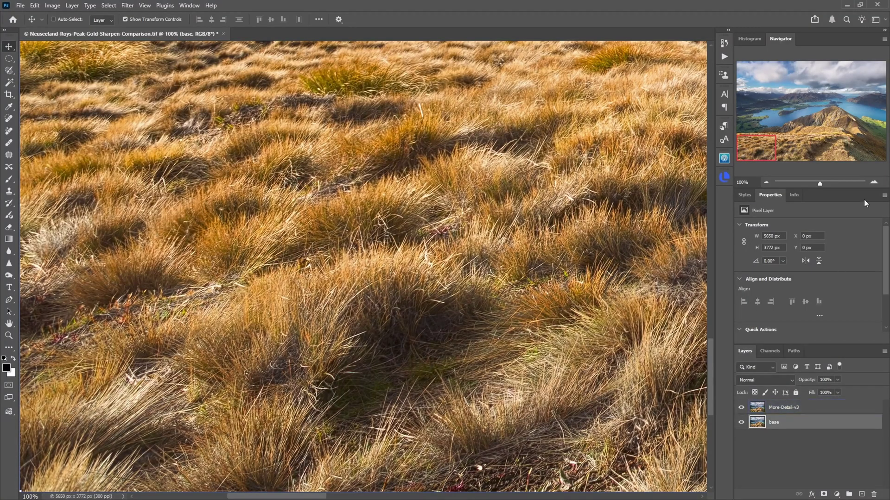
# Compare More-Detail-v3 with the base image on the bottom-right hillside
pyautogui.click(869, 158)
pyautogui.hotkey('alt', ']')
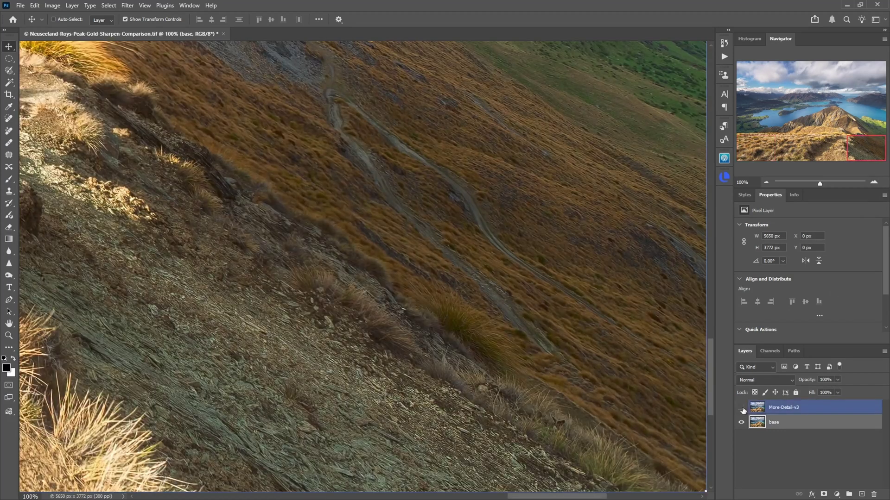
pyautogui.hotkey('alt', '[')
pyautogui.hotkey('alt', ']')
pyautogui.hotkey('alt', '[')
# Compare More-Detail-v3 with the base image on the mountains and lake
pyautogui.click(816, 97)
pyautogui.hotkey('alt', ']')
pyautogui.hotkey('alt', '[')
pyautogui.hotkey('alt', ']')
pyautogui.hotkey('alt', '[')
pyautogui.click(742, 408)
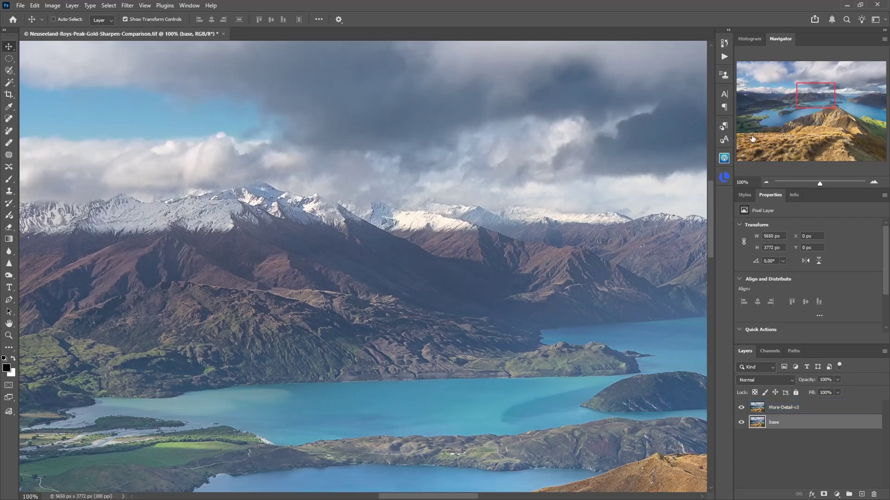
# Toggle More-Detail-v3 on the green hillside and lake, then move to the farmland
pyautogui.click(866, 122)
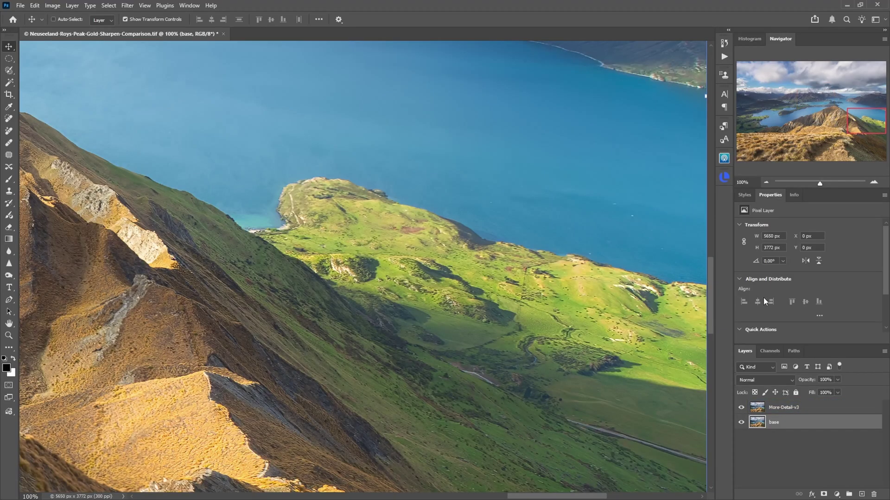
pyautogui.click(740, 408)
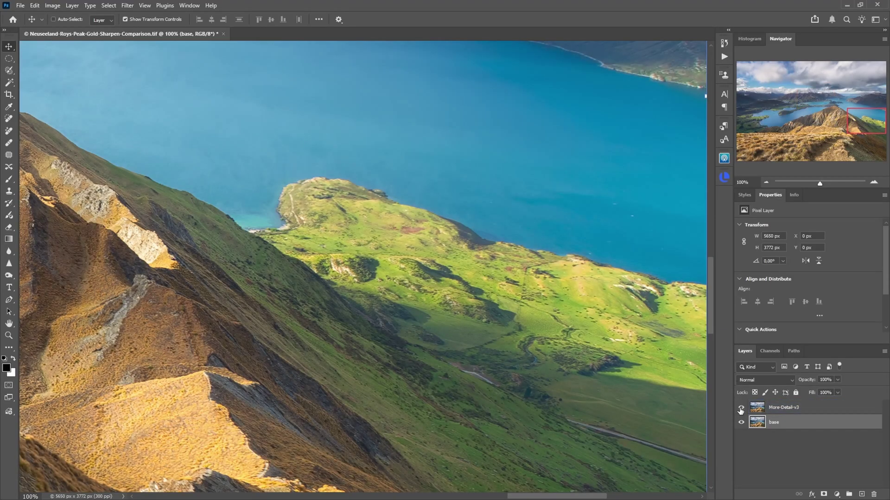
pyautogui.click(740, 409)
pyautogui.click(740, 408)
pyautogui.click(740, 408)
pyautogui.click(756, 124)
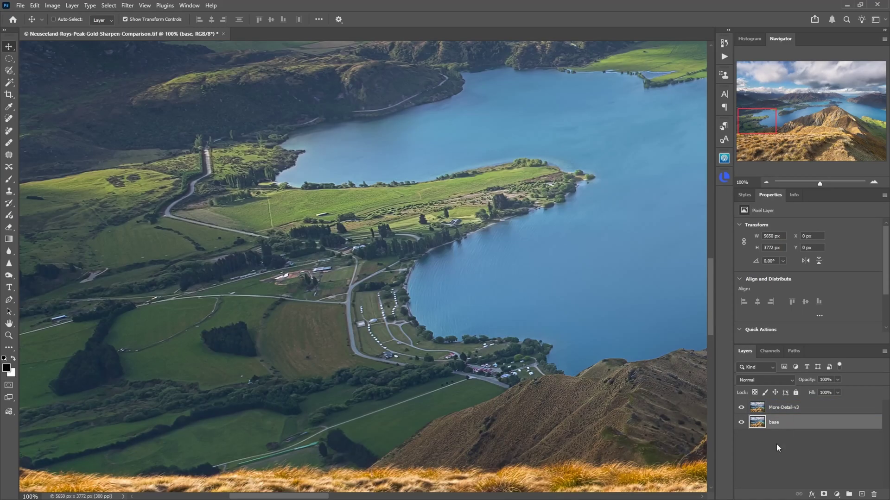
# Show More-Detail-v3, hide PS-Topaz-Sharpen, and display the Filter menu's AI Sharpen entry
pyautogui.click(741, 408)
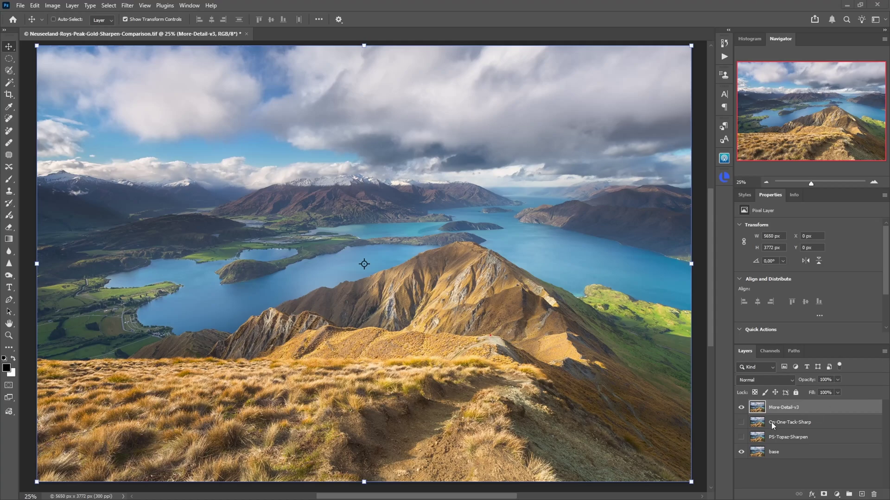
pyautogui.click(741, 438)
pyautogui.click(127, 6)
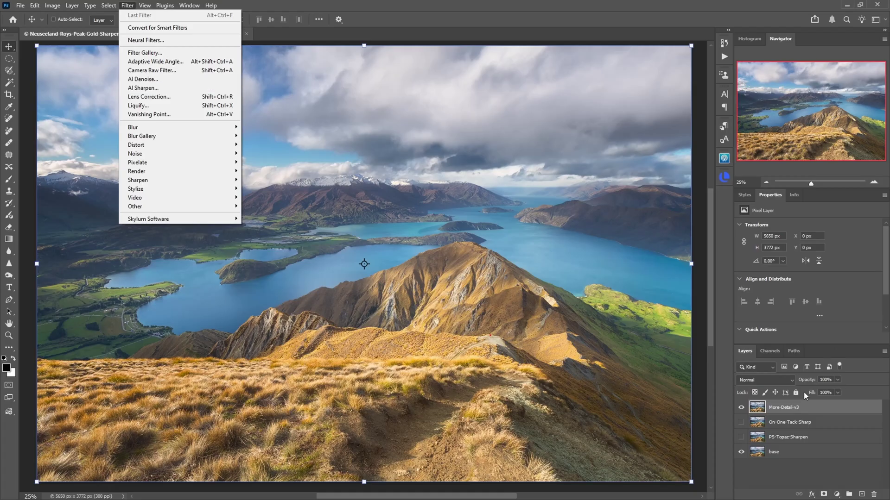
# Make PS-Topaz-Sharpen the only selected layer
pyautogui.click(784, 436)
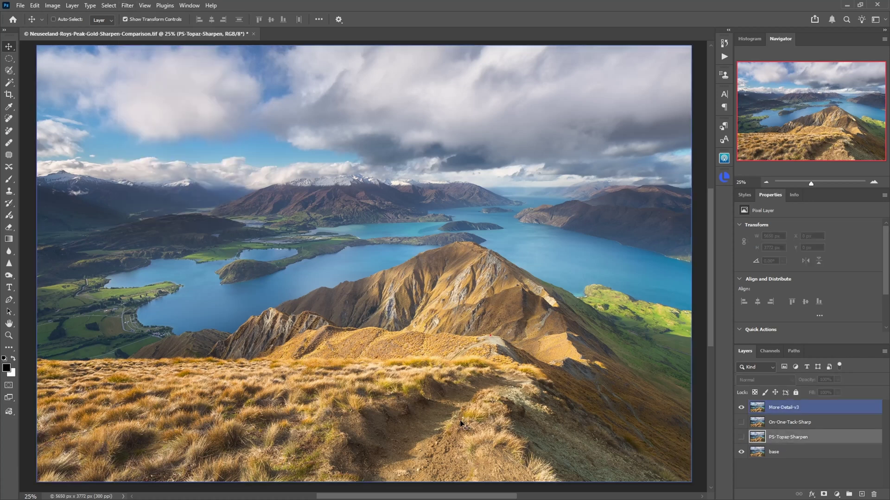
pyautogui.keyDown('ctrl'); pyautogui.click(759, 438); pyautogui.keyUp('ctrl')
pyautogui.click(774, 434)
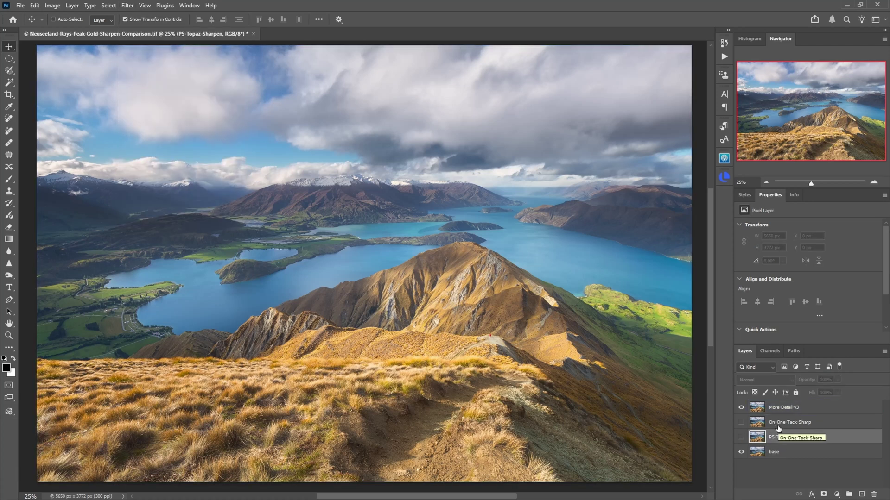
# Zoom in to 200% on the foreground trail and bring the grass tufts into view
pyautogui.keyDown('ctrl'); pyautogui.click(494, 468); pyautogui.keyUp('ctrl')
pyautogui.keyDown('ctrl'); pyautogui.click(494, 468); pyautogui.keyUp('ctrl')
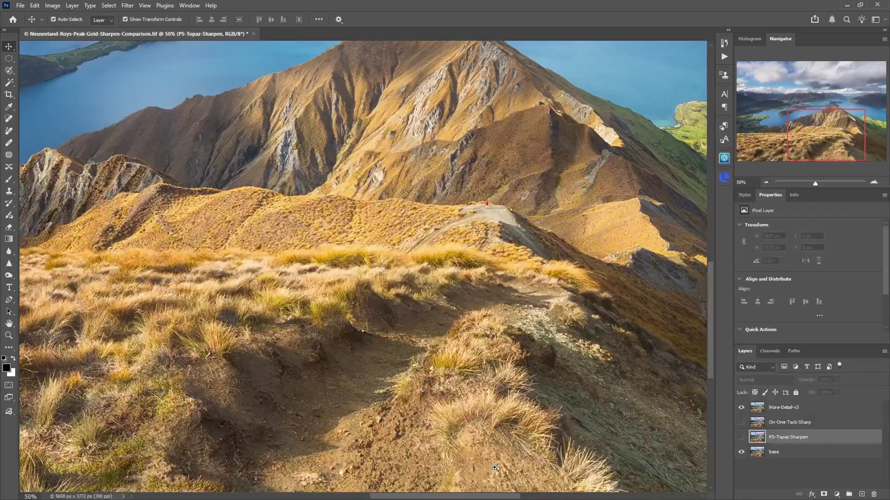
pyautogui.keyDown('ctrl'); pyautogui.click(495, 468); pyautogui.keyUp('ctrl')
pyautogui.keyDown('ctrl'); pyautogui.click(494, 468); pyautogui.keyUp('ctrl')
pyautogui.keyDown('ctrl'); pyautogui.click(514, 359); pyautogui.keyUp('ctrl')
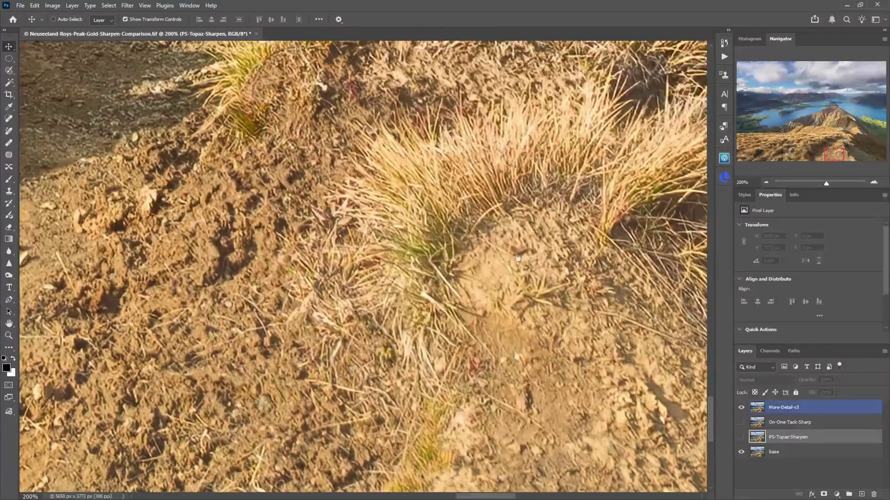
pyautogui.moveTo(513, 360); pyautogui.dragTo(491, 315)
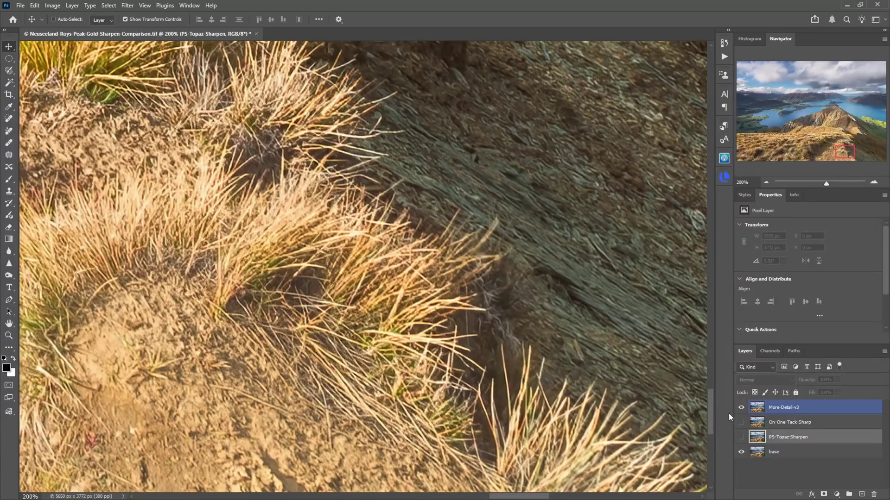
# Compare More-Detail-v3 with the base image on the trailside grass tufts
pyautogui.click(741, 408)
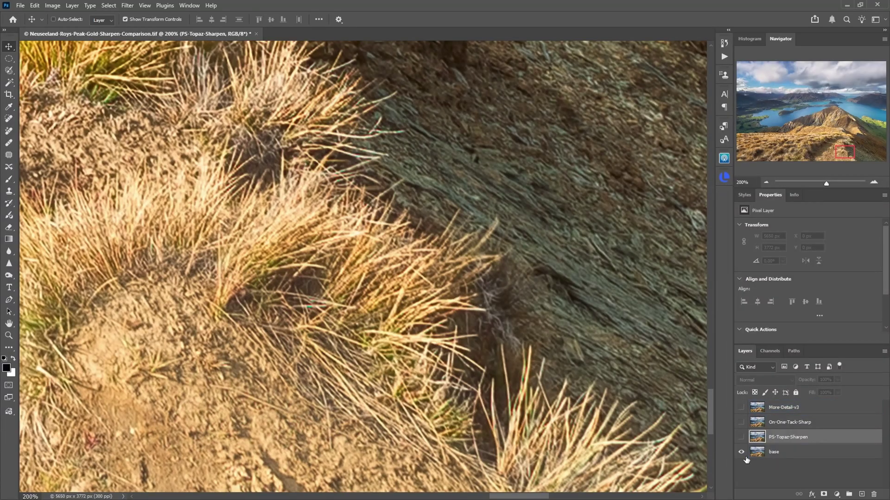
pyautogui.hotkey('alt', '[')
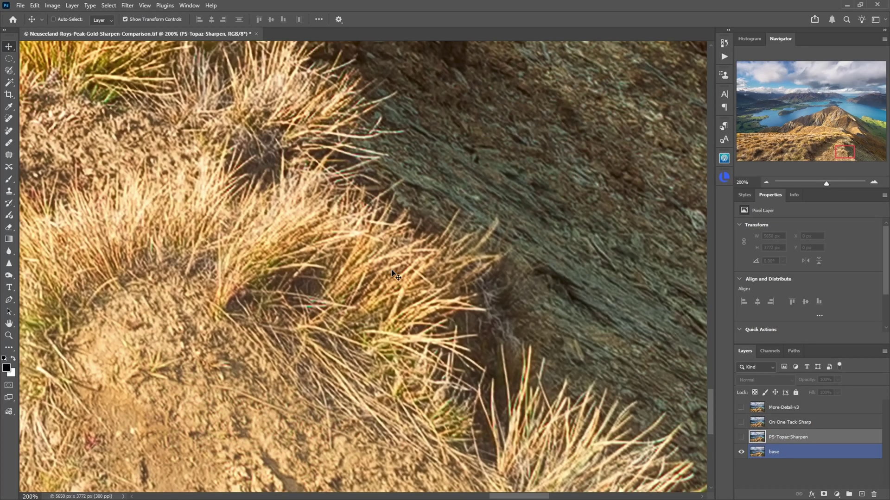
pyautogui.click(741, 408)
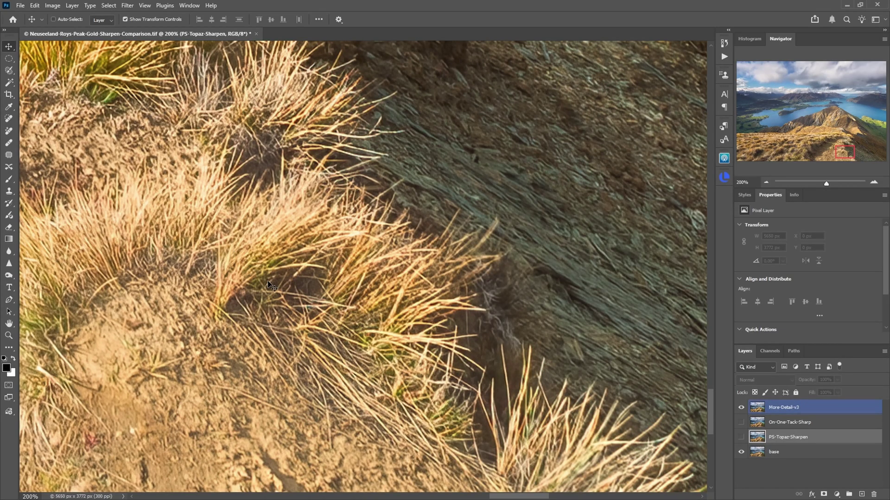
pyautogui.moveTo(523, 394); pyautogui.dragTo(421, 319)
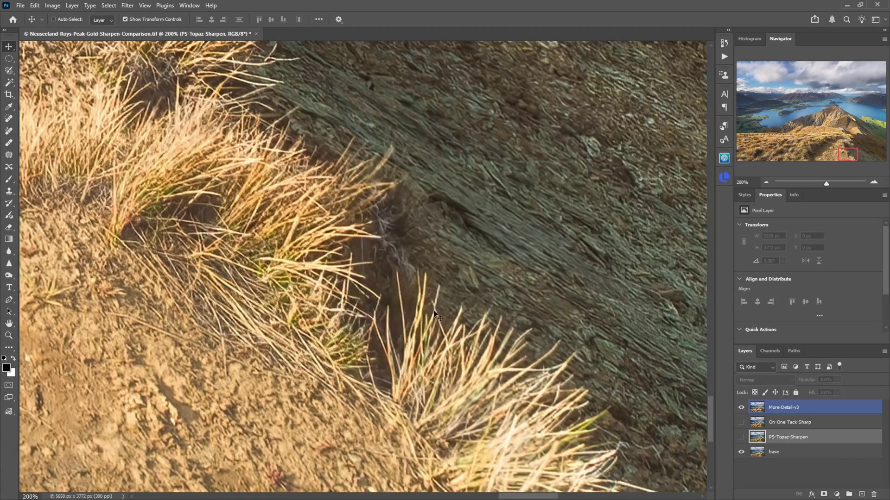
pyautogui.click(741, 408)
pyautogui.click(741, 408)
# Pan to the rocky slope and toggle More-Detail-v3 against the base image
pyautogui.moveTo(554, 184); pyautogui.dragTo(397, 268)
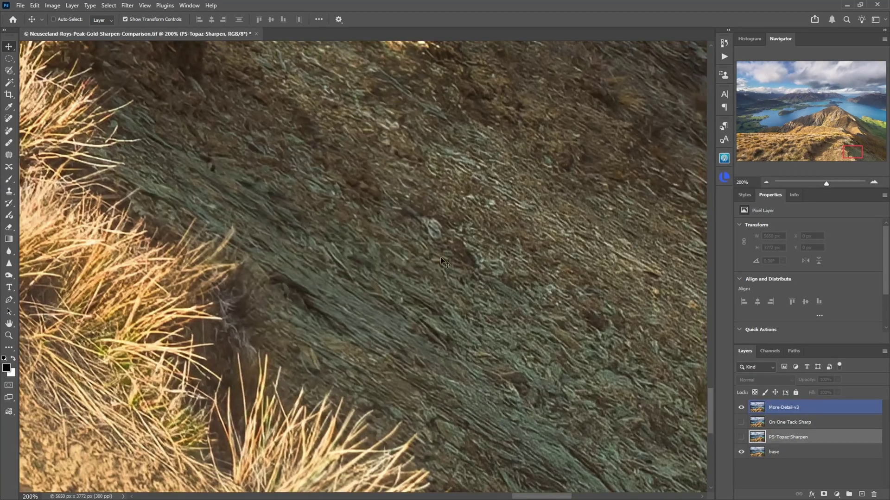
pyautogui.click(740, 408)
pyautogui.click(741, 408)
pyautogui.click(741, 408)
# Show PS-Topaz-Sharpen and toggle More-Detail-v3 over it on the rocky slope
pyautogui.click(740, 408)
pyautogui.click(741, 408)
pyautogui.click(741, 437)
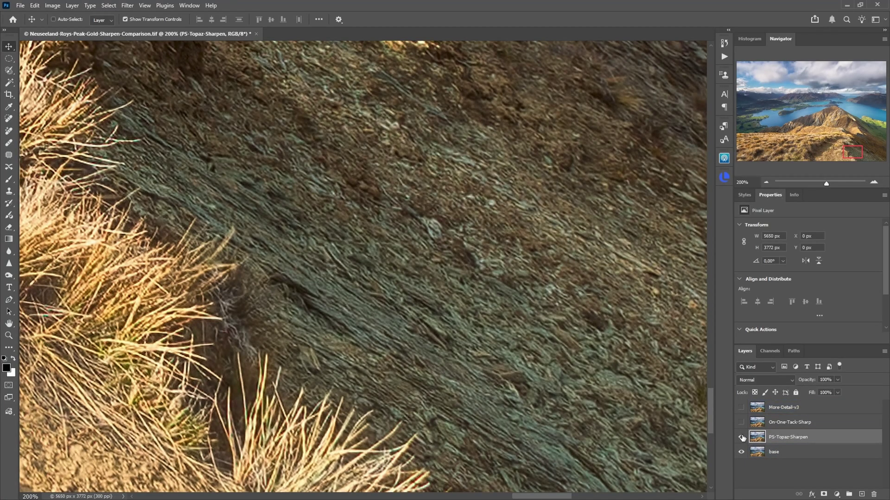
pyautogui.click(740, 408)
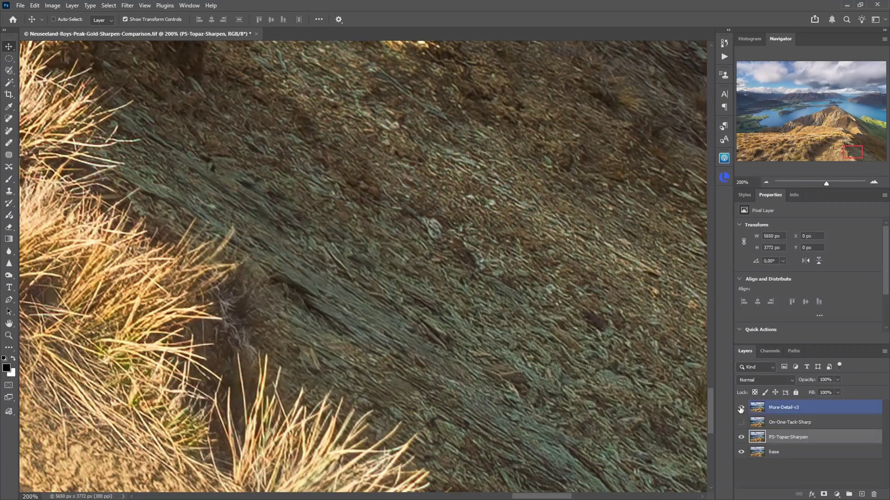
pyautogui.click(741, 409)
# On the grass tufts, compare PS-Topaz-Sharpen with the base, then show More-Detail-v3
pyautogui.moveTo(150, 395); pyautogui.dragTo(561, 392)
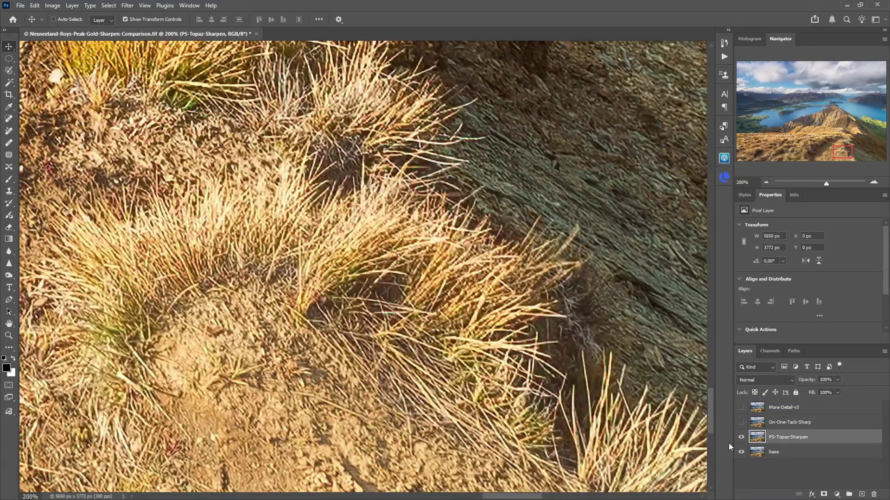
pyautogui.click(742, 437)
pyautogui.click(741, 437)
pyautogui.click(741, 408)
pyautogui.click(770, 410)
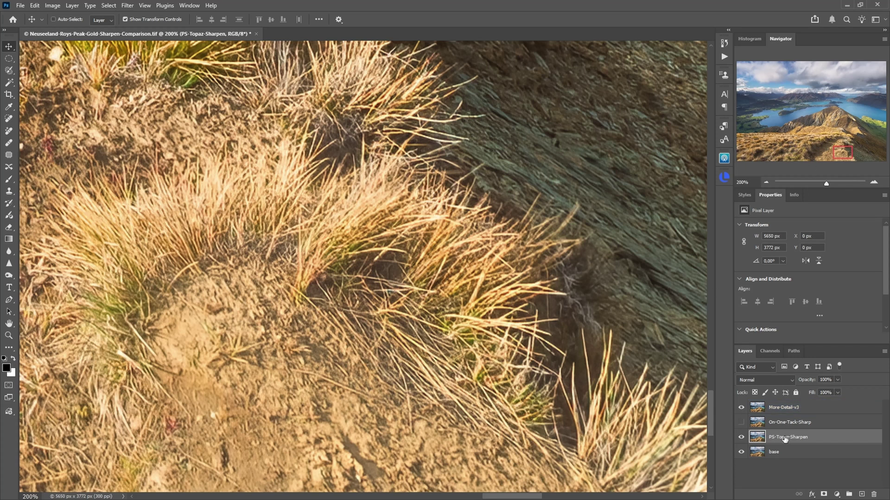
# Compare More-Detail-v3 on the grassy field, zoom out to 100%, and pan lower-left
pyautogui.click(800, 143)
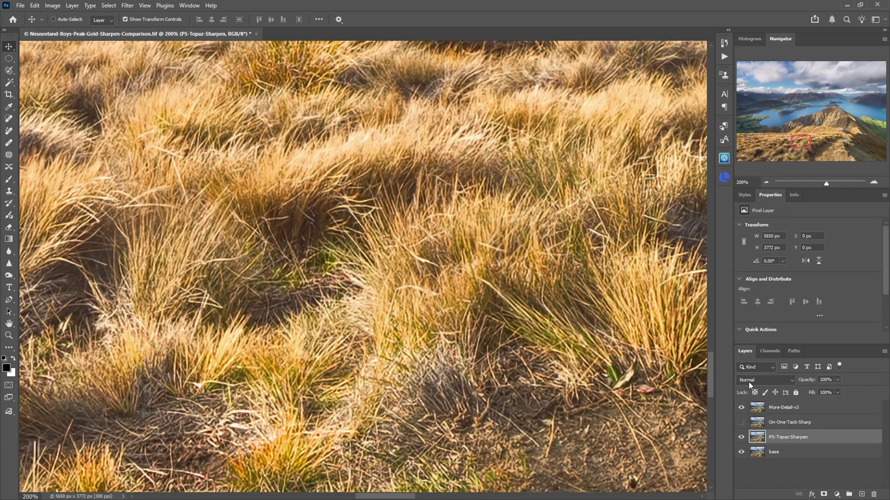
pyautogui.click(741, 408)
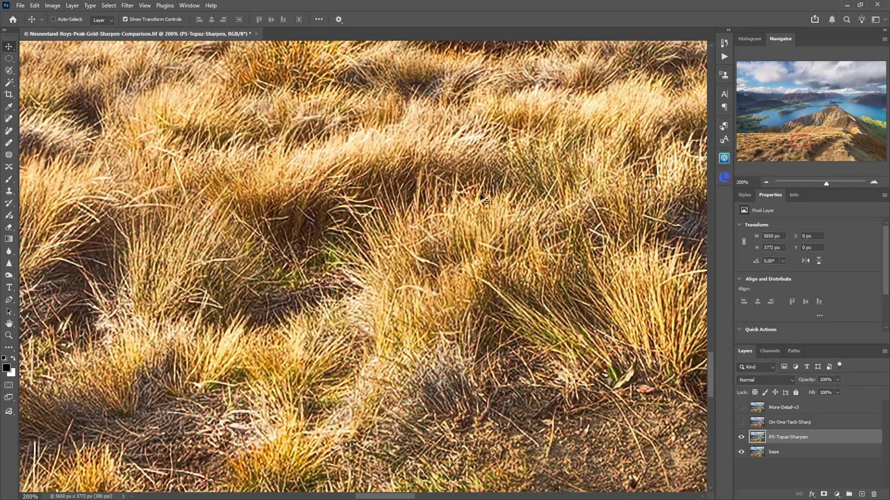
pyautogui.click(741, 408)
pyautogui.scroll(-3, 463, 286)
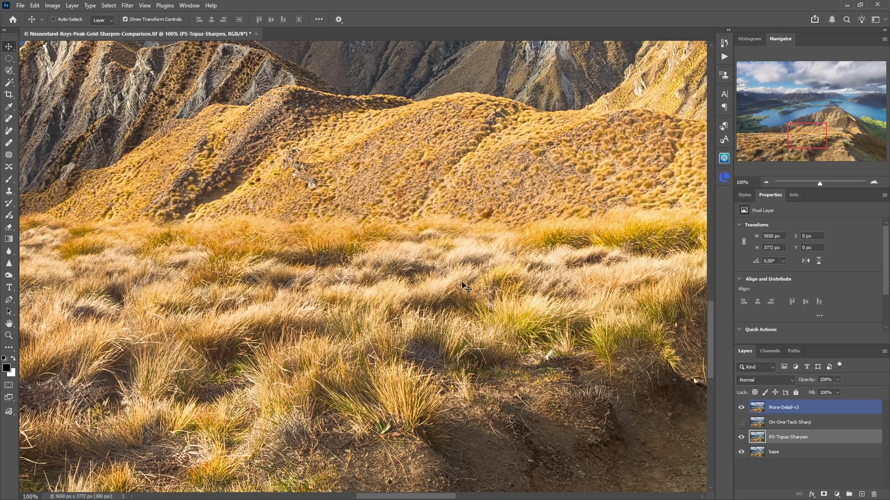
pyautogui.moveTo(811, 144); pyautogui.dragTo(797, 149)
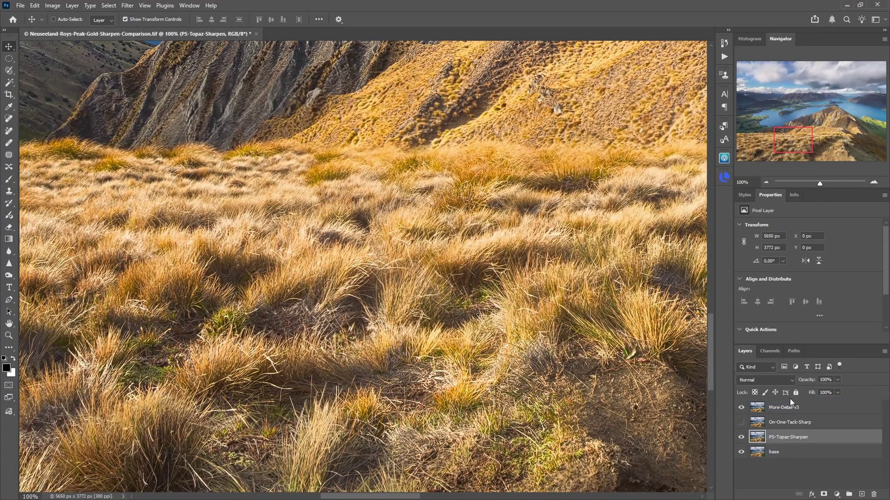
# Hide More-Detail-v3 and zoom to 200% on the lower-right ridge slope
pyautogui.click(741, 407)
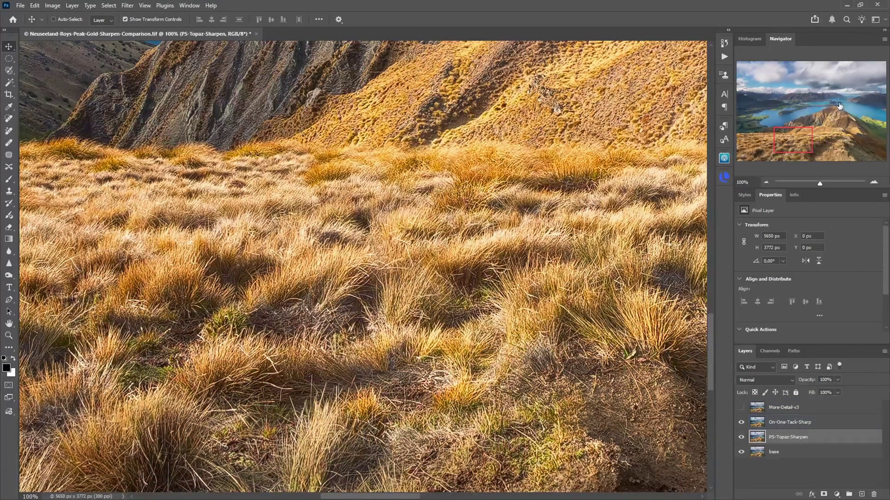
pyautogui.moveTo(775, 158); pyautogui.dragTo(761, 157)
pyautogui.keyDown('ctrl'); pyautogui.click(481, 336); pyautogui.keyUp('ctrl')
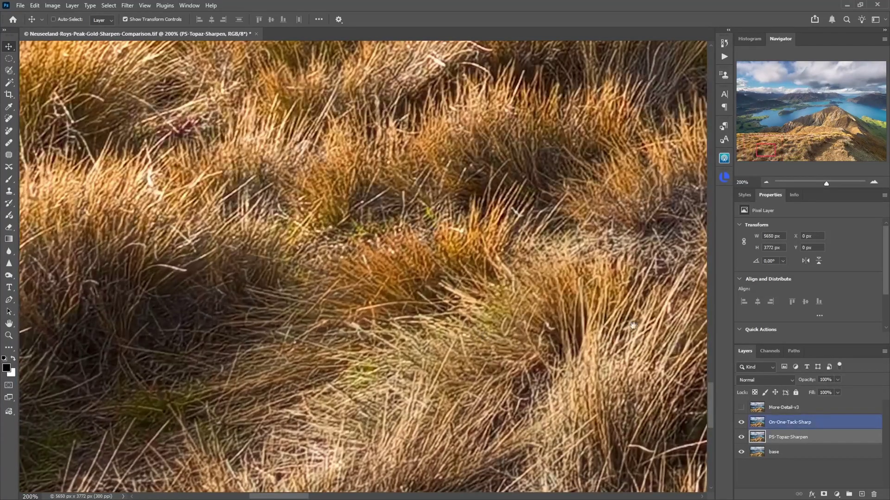
pyautogui.click(843, 147)
pyautogui.moveTo(341, 353); pyautogui.dragTo(506, 312)
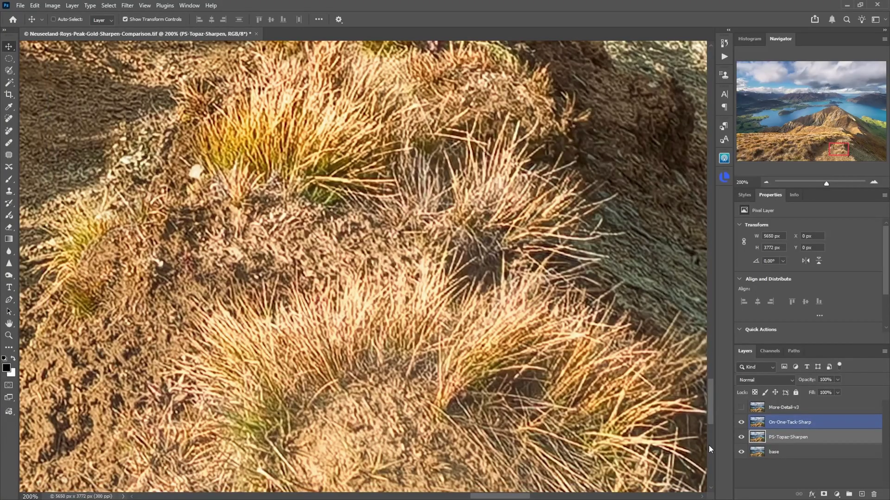
# Toggle the On-One-Tack-Sharp and PS-Topaz-Sharpen layers to compare the slope grass
pyautogui.click(740, 423)
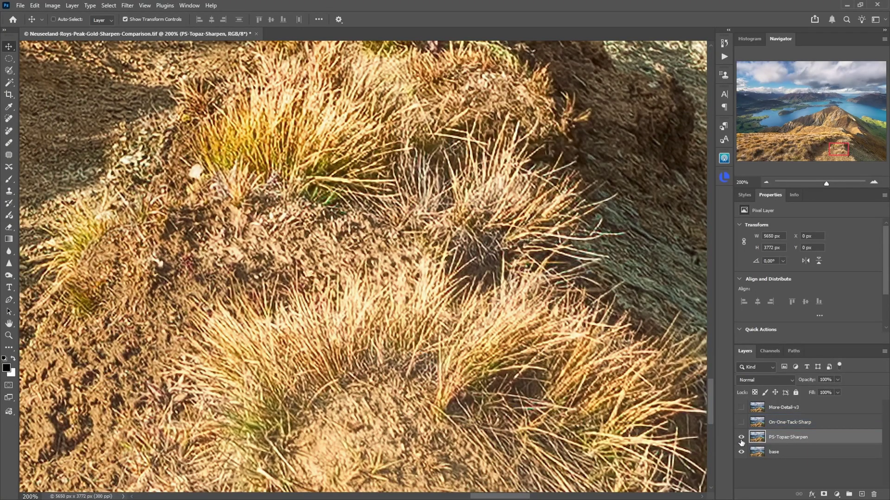
pyautogui.click(741, 438)
pyautogui.click(740, 423)
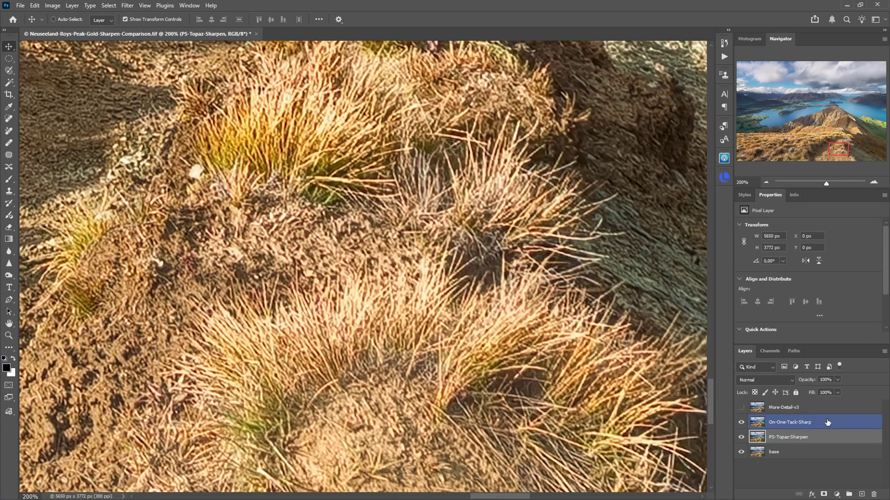
# Zoom back to 100% and show the More-Detail-v3 version of the ridge trail
pyautogui.hotkey('ctrl', '-')
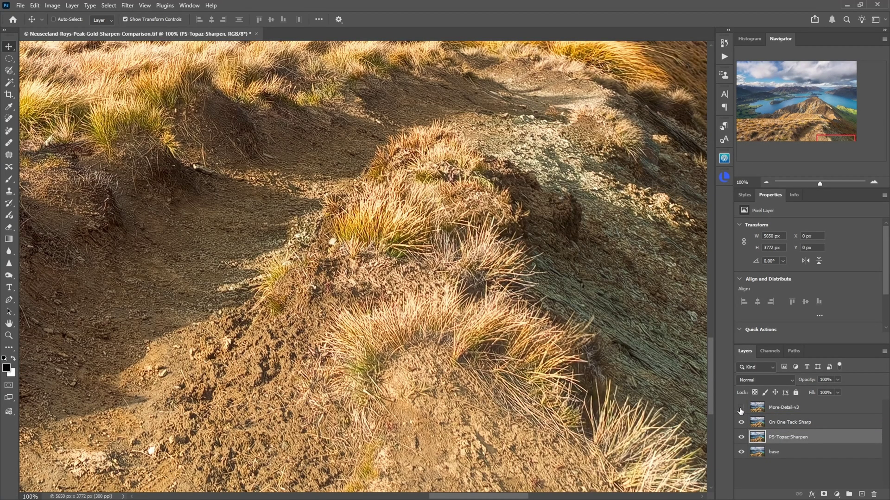
pyautogui.click(740, 410)
pyautogui.moveTo(345, 265); pyautogui.dragTo(536, 360)
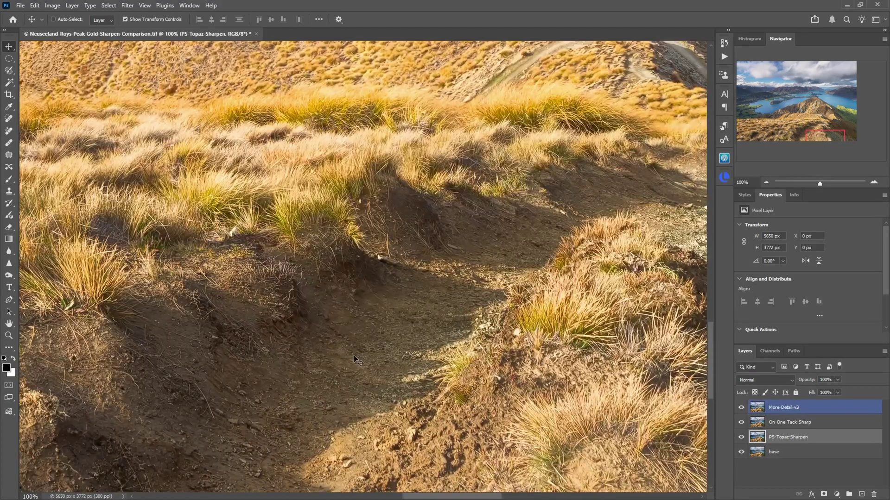
pyautogui.scroll(-3, 478, 301)
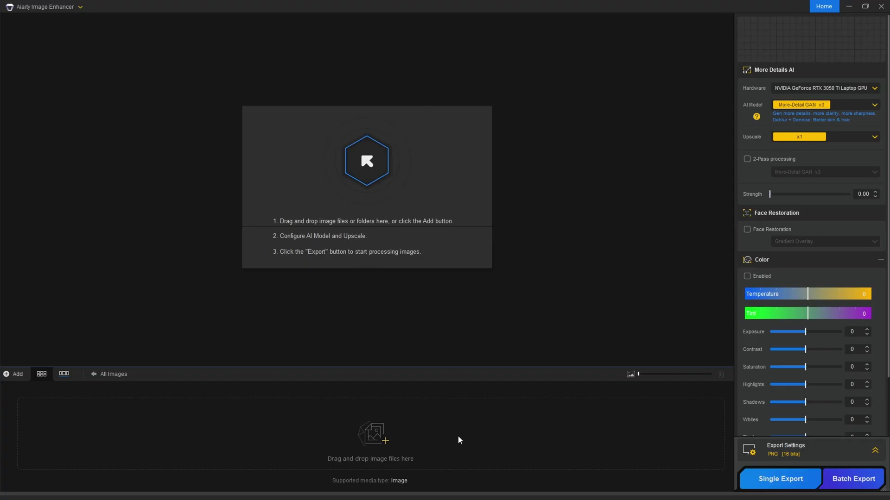
# Check the Aiarty application menu and scroll through the More Details AI and colour settings
pyautogui.click(38, 7)
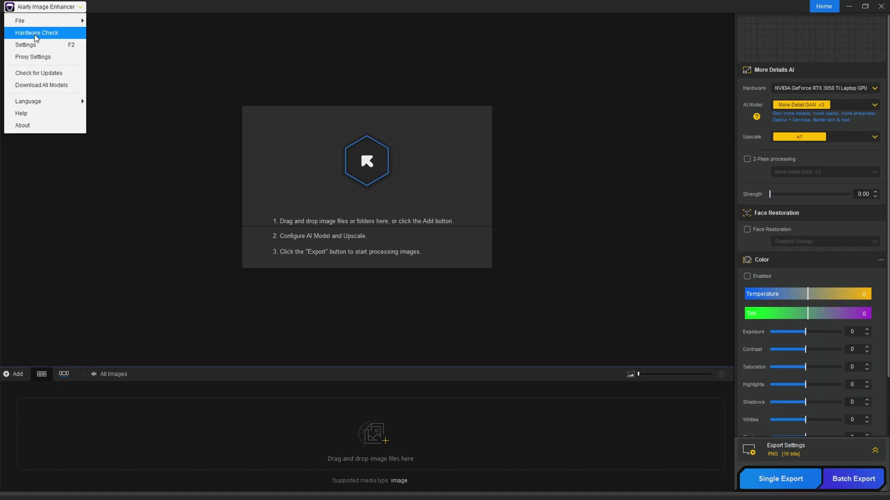
pyautogui.click(752, 90)
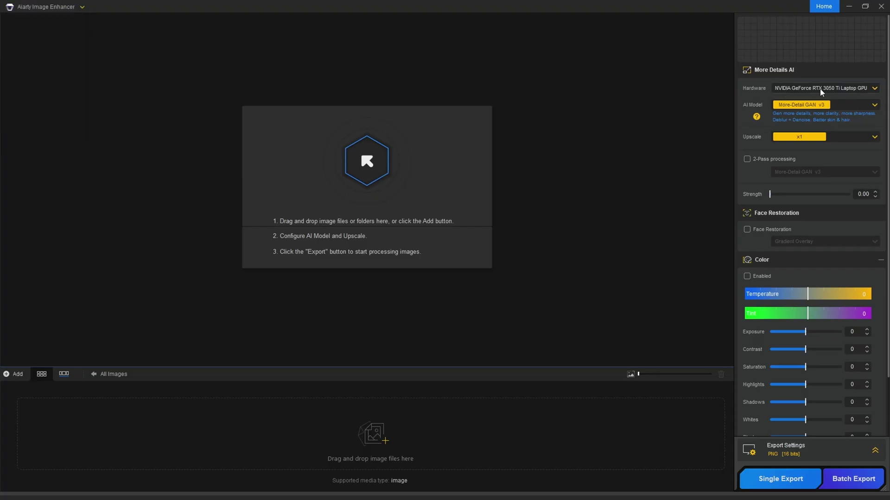
pyautogui.scroll(-2, 829, 88)
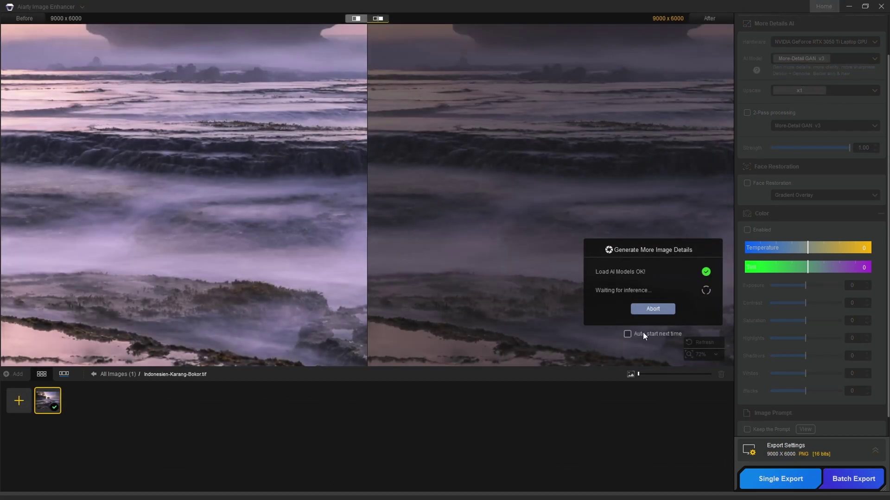
# Abort the running detail generation and zoom the preview to 81%
pyautogui.click(663, 309)
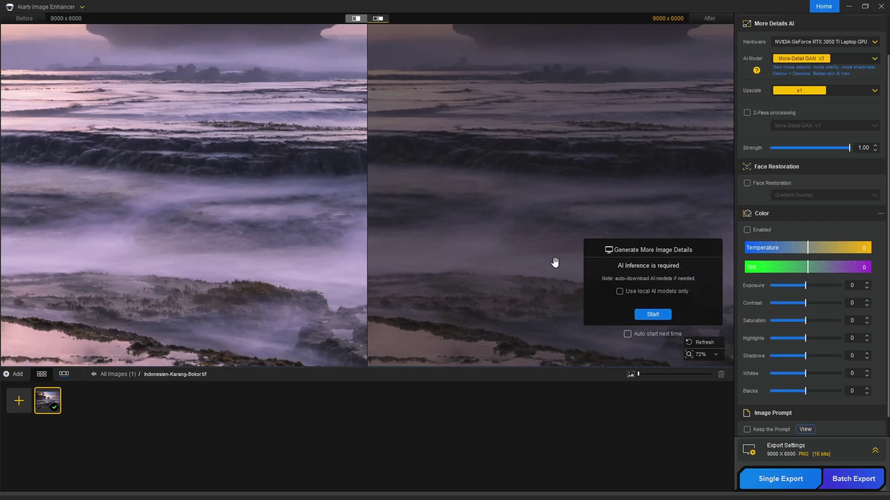
pyautogui.scroll(1, 185, 167)
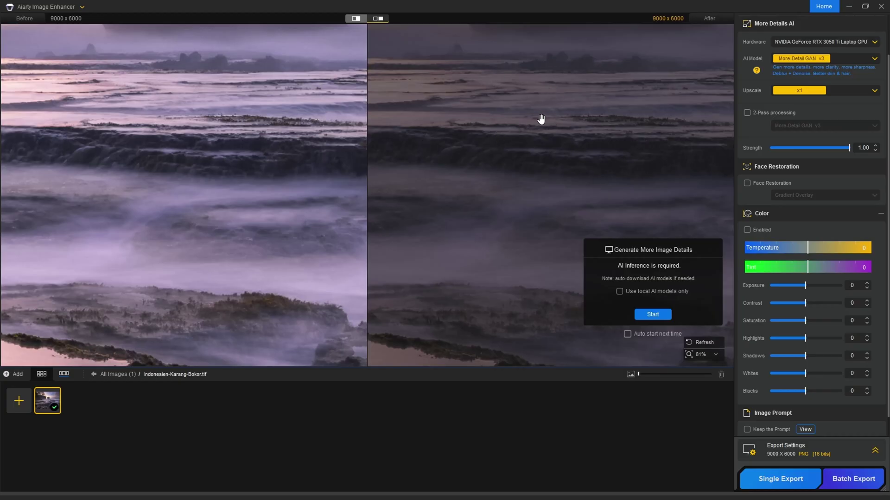
pyautogui.scroll(2, 821, 130)
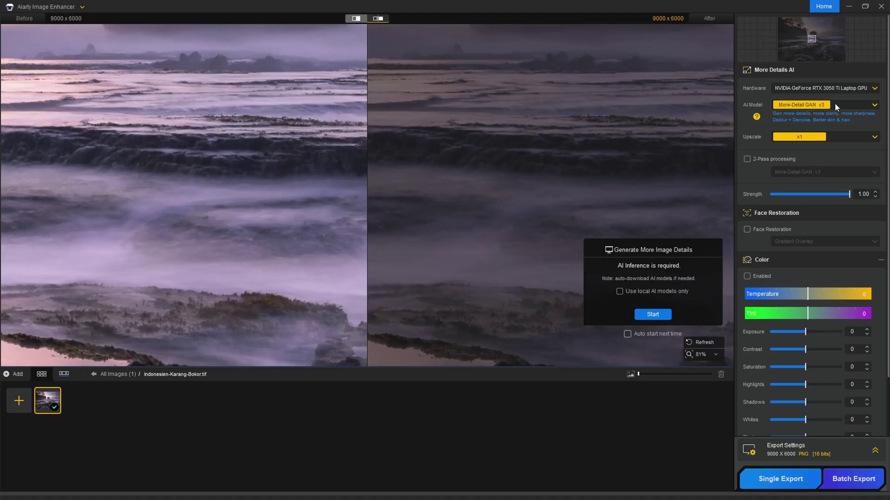
# Change the AI model to Real-Photo v3
pyautogui.click(851, 104)
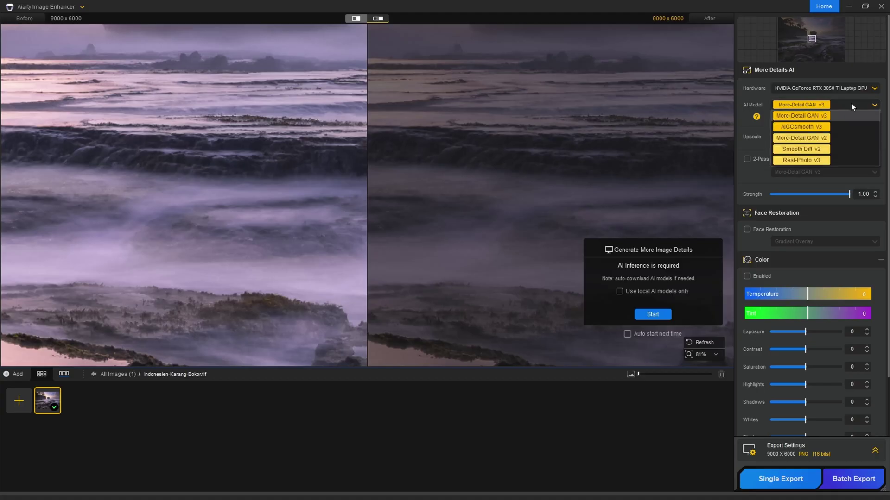
pyautogui.click(850, 102)
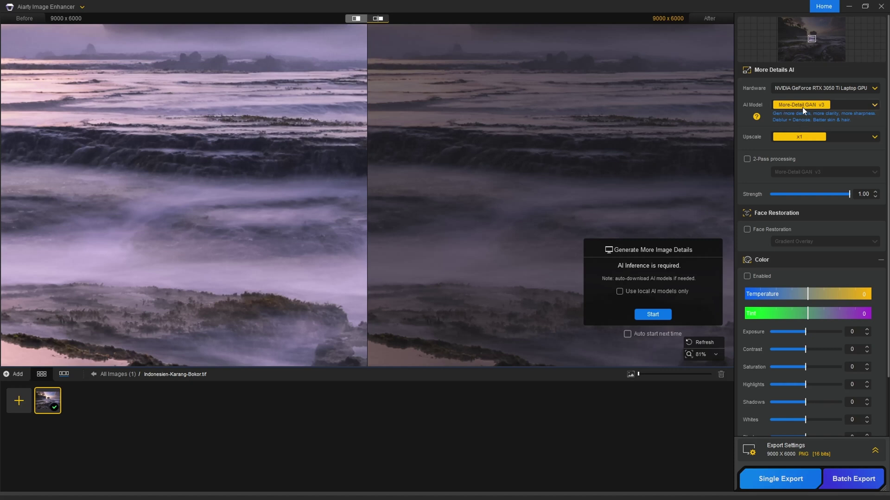
pyautogui.click(819, 106)
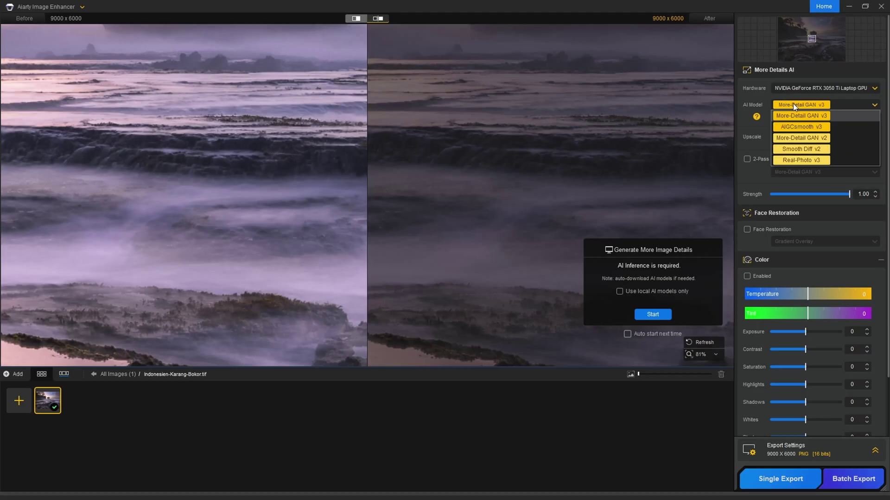
pyautogui.click(797, 162)
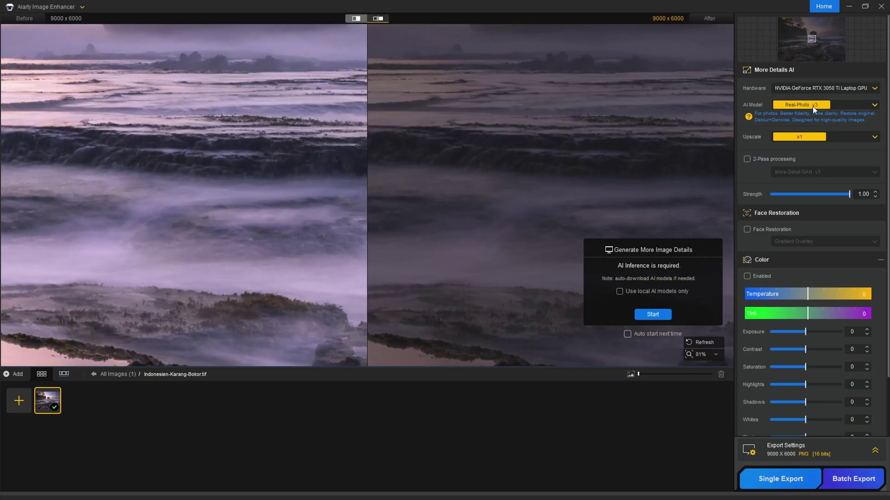
# Try 2-pass processing with More-Detail GAN v3 as second model, then switch it off
pyautogui.click(746, 159)
pyautogui.click(802, 171)
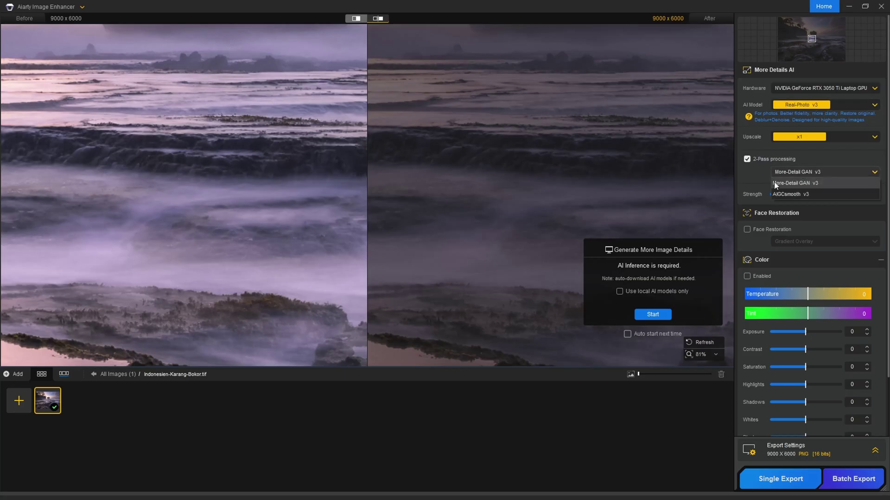
pyautogui.click(821, 182)
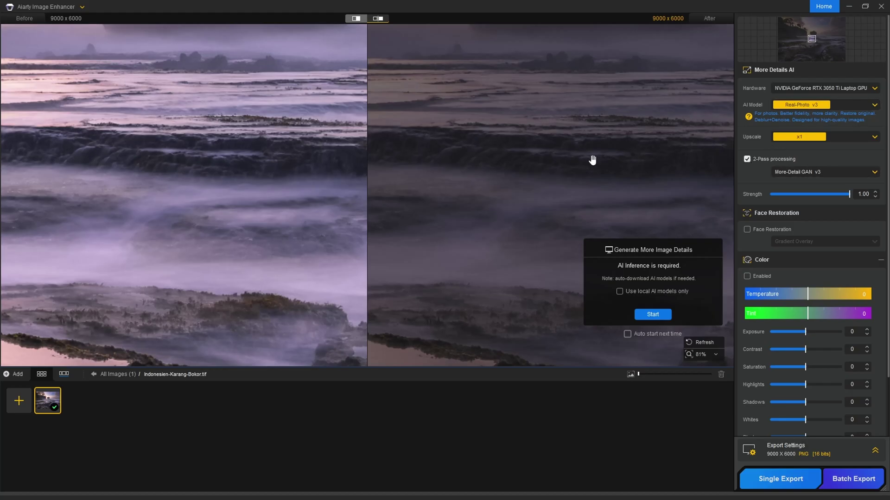
pyautogui.scroll(-1, 592, 158)
pyautogui.scroll(1, 593, 158)
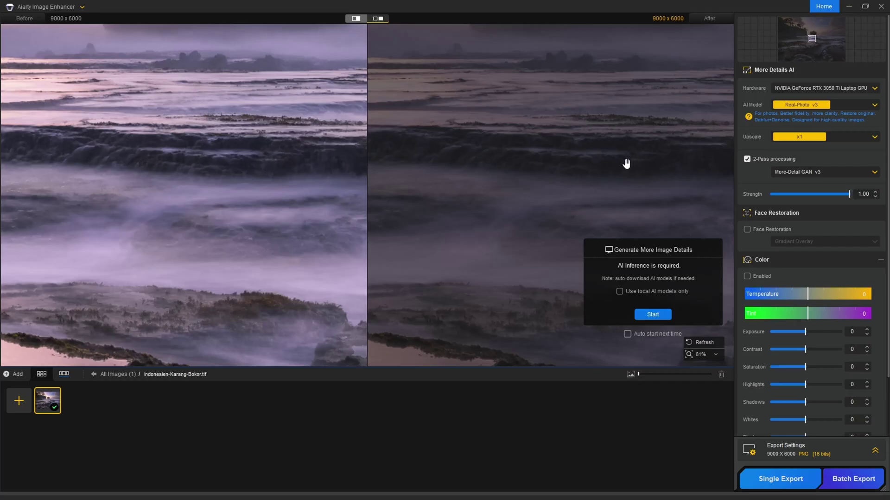
pyautogui.click(746, 159)
pyautogui.click(792, 104)
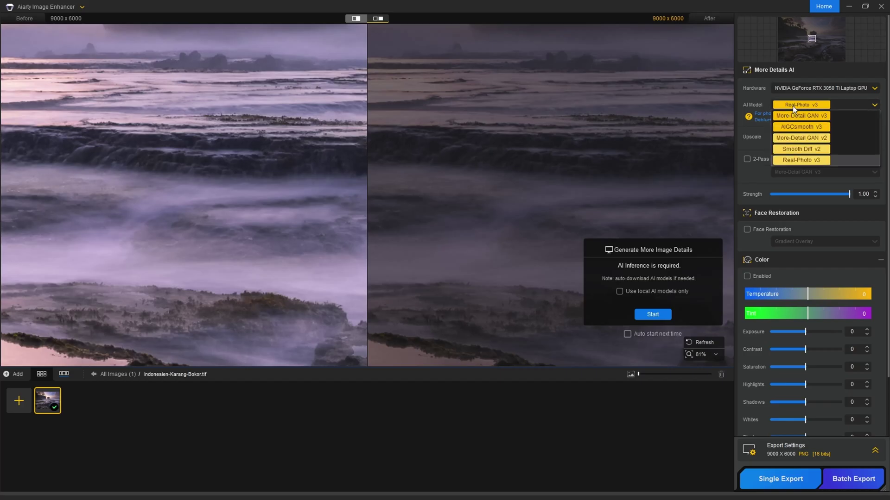
# Choose More-Detail GAN v3 as the AI model and leave the upscale factor at x1
pyautogui.click(791, 115)
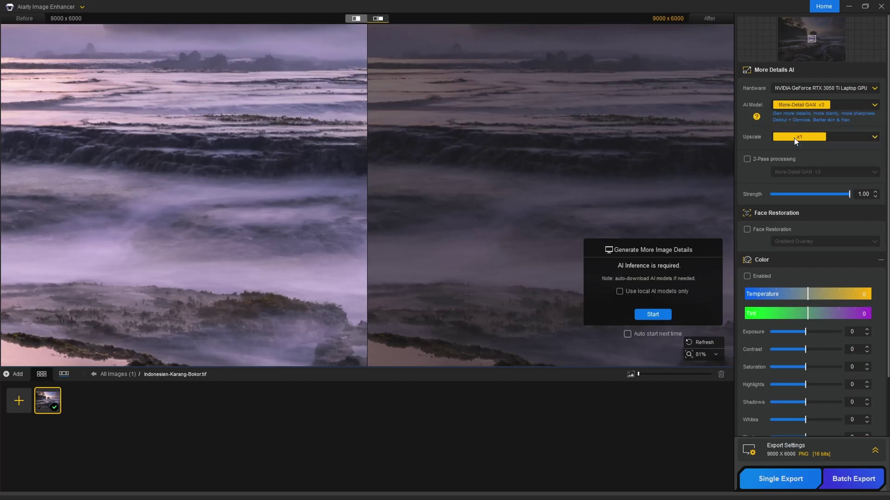
pyautogui.click(796, 137)
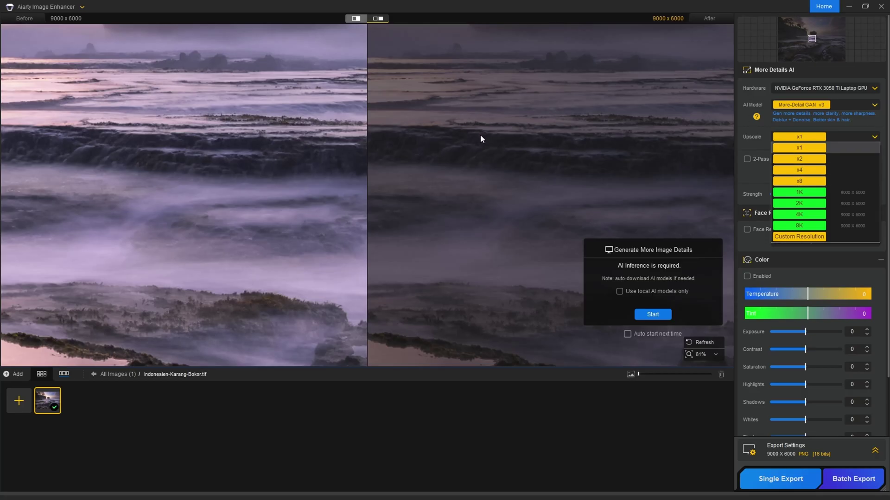
pyautogui.click(724, 156)
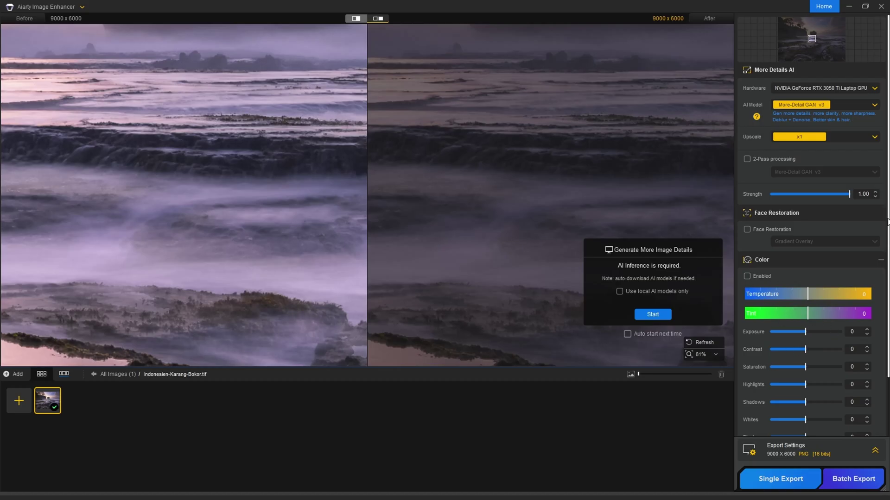
# Collapse the Color settings, run More-Detail GAN v3 generation, and pan across the enhanced rocks
pyautogui.click(880, 260)
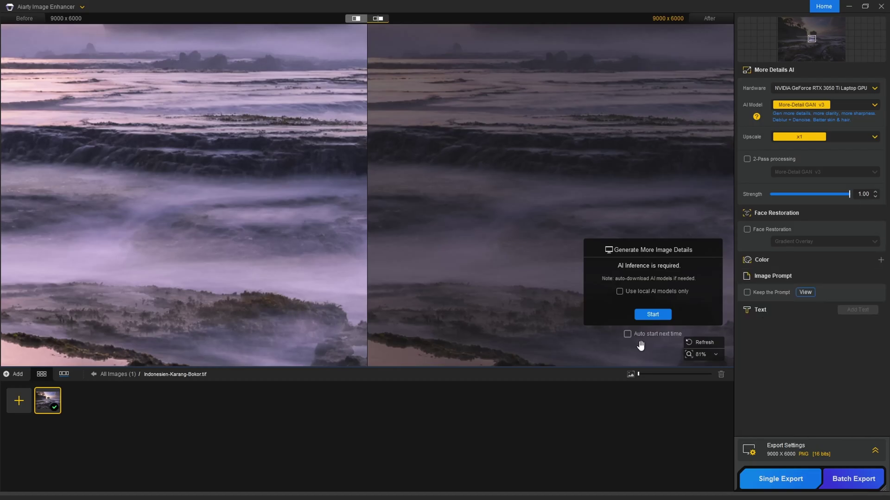
pyautogui.click(653, 314)
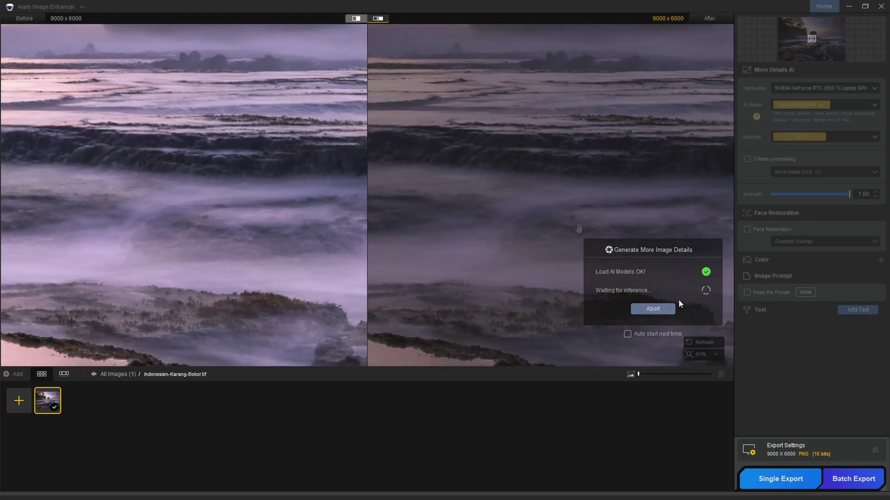
pyautogui.moveTo(612, 327); pyautogui.dragTo(531, 192)
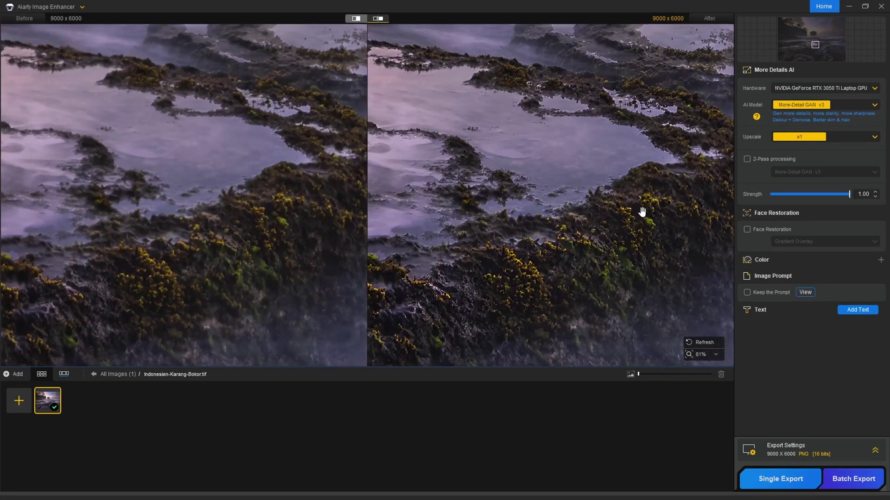
pyautogui.moveTo(633, 215); pyautogui.dragTo(483, 310)
pyautogui.moveTo(532, 246); pyautogui.dragTo(491, 284)
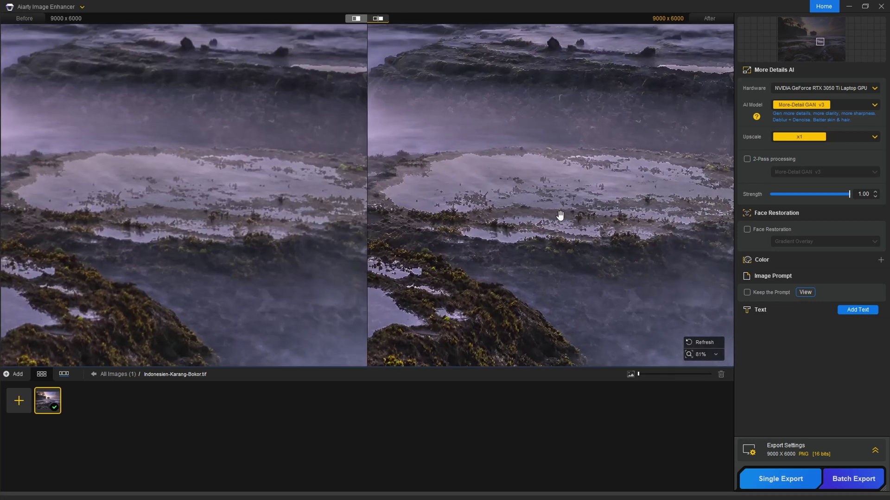
# Export the enhanced image from Aiarty as a 9000 x 6000 PNG [16 bits] with Single Export
pyautogui.click(873, 452)
pyautogui.click(838, 381)
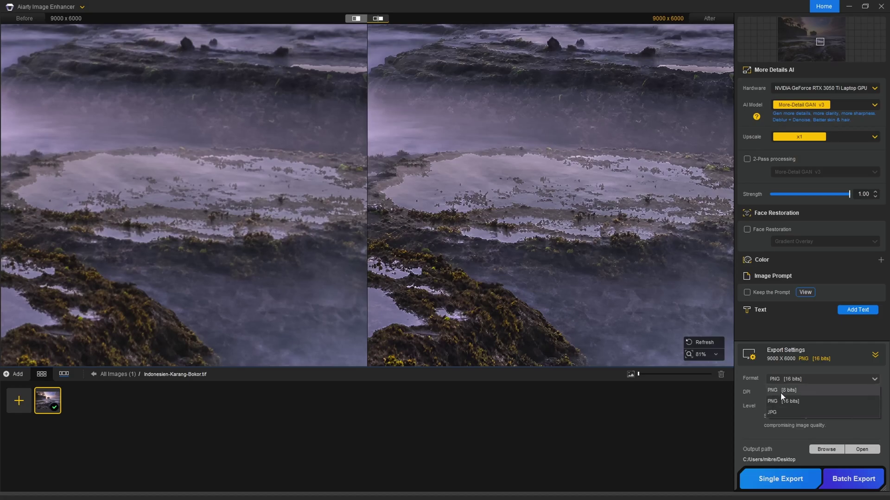
pyautogui.click(793, 400)
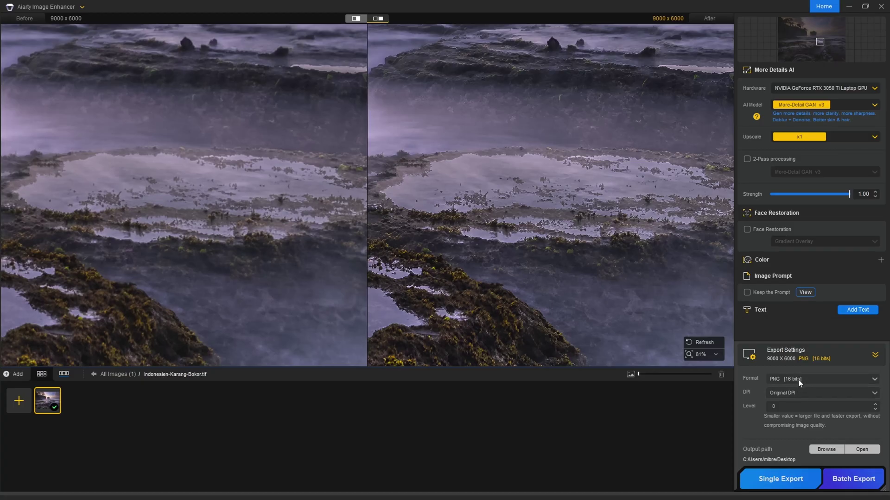
pyautogui.click(772, 484)
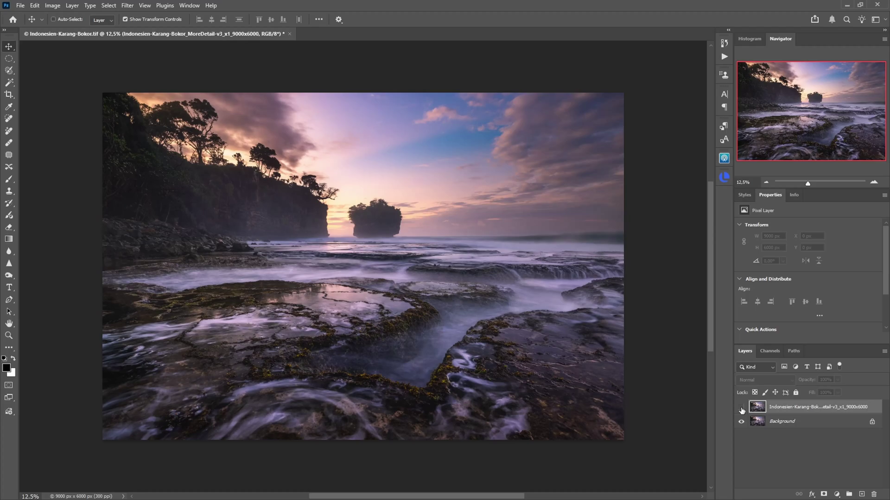
# Toggle the MoreDetail-v3_x1 layer off and on to compare it against the Background
pyautogui.click(740, 408)
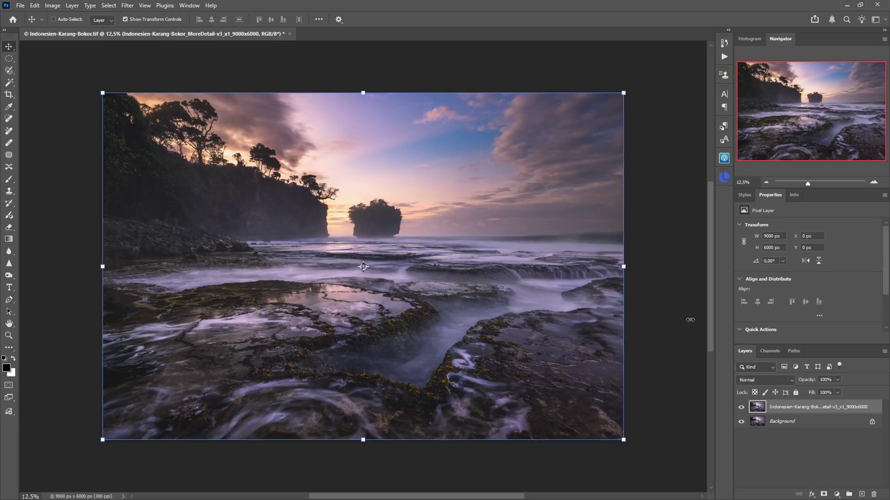
pyautogui.click(741, 408)
pyautogui.click(742, 408)
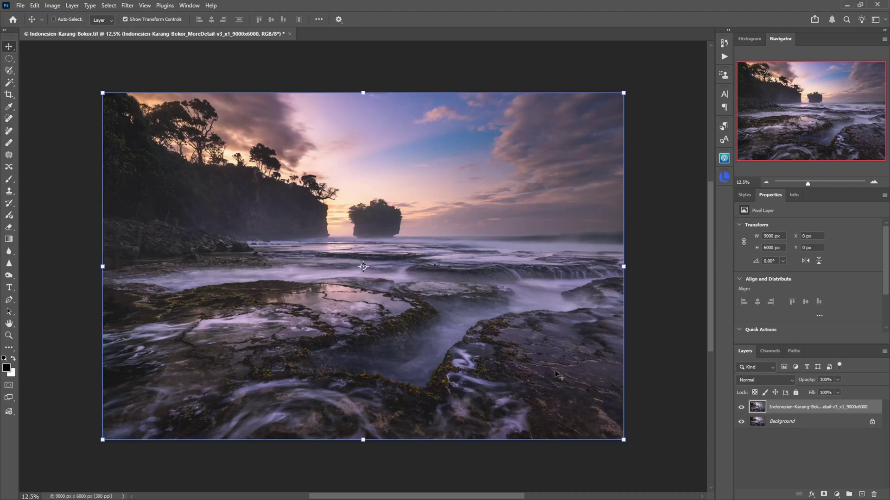
pyautogui.scroll(1, 371, 296)
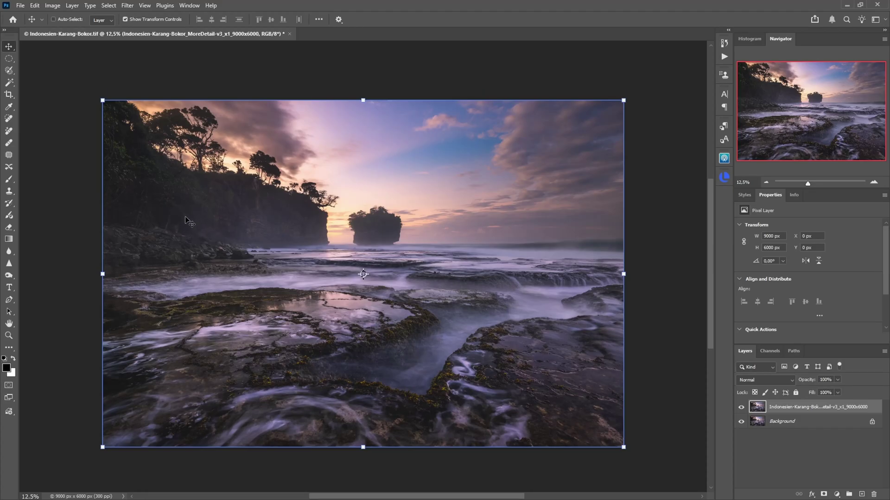
pyautogui.click(741, 408)
pyautogui.click(741, 408)
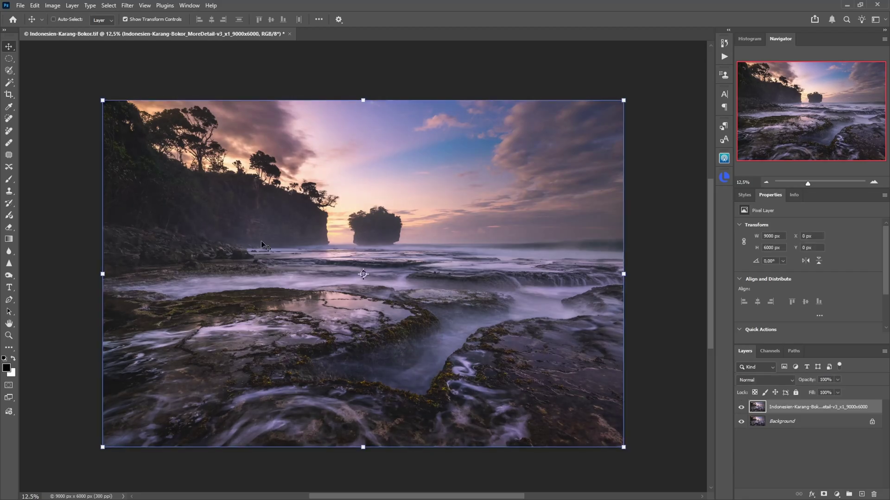
# Zoom the Karang Bokor seascape to 100% on the lower-right rocks
pyautogui.click(153, 226)
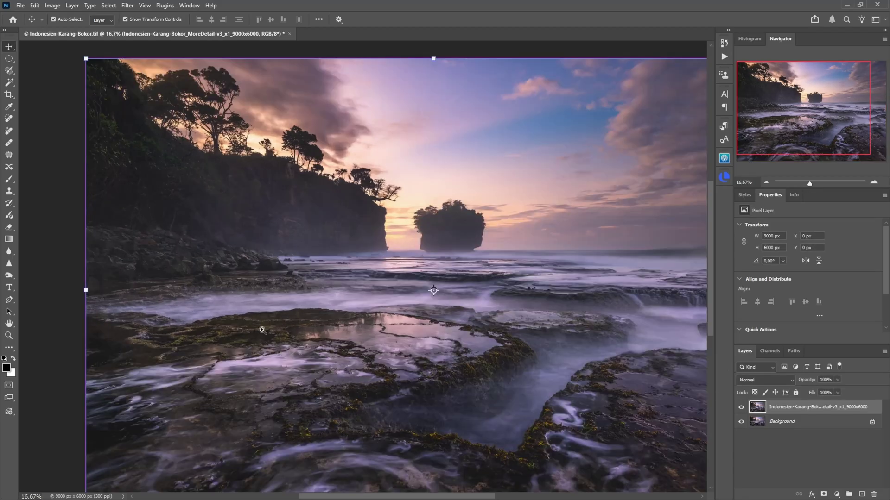
pyautogui.click(558, 456)
pyautogui.click(561, 458)
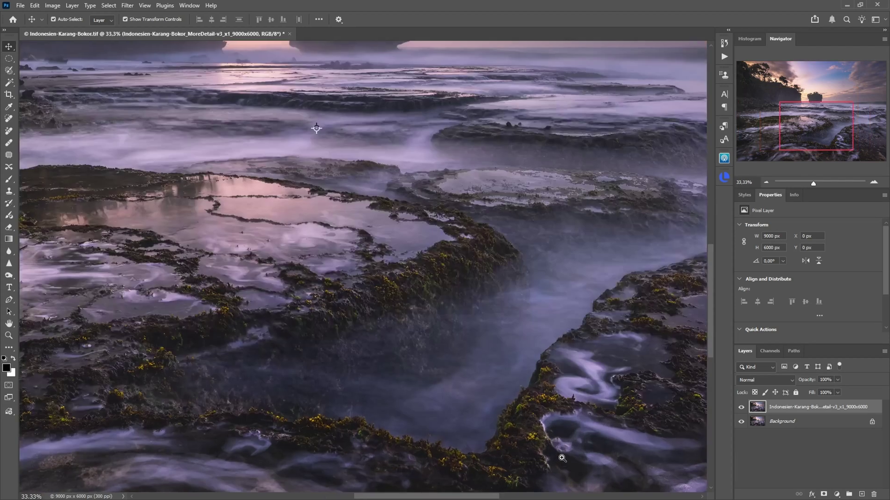
pyautogui.click(561, 458)
pyautogui.click(561, 458)
pyautogui.click(561, 458)
pyautogui.moveTo(506, 472); pyautogui.dragTo(520, 238)
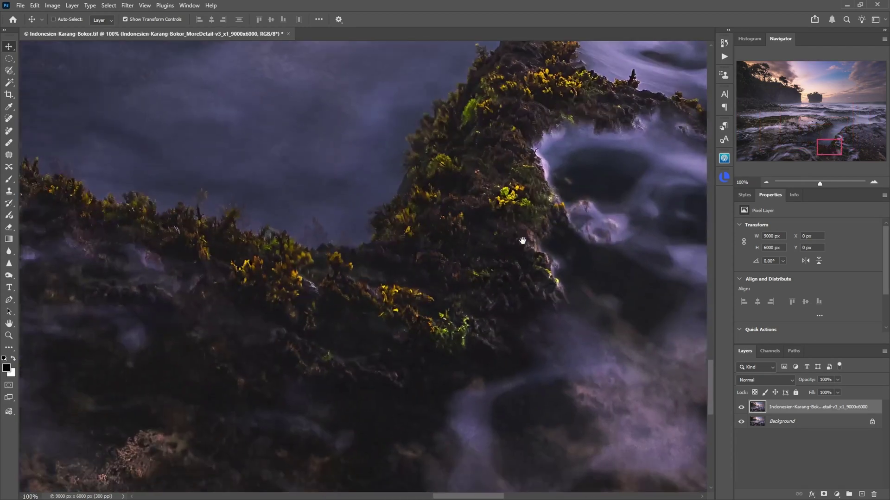
pyautogui.moveTo(362, 334); pyautogui.dragTo(537, 339)
# Toggle the upscaled layer to compare detail on the rocks and rocky shore
pyautogui.click(741, 408)
pyautogui.click(741, 407)
pyautogui.click(742, 407)
pyautogui.click(779, 101)
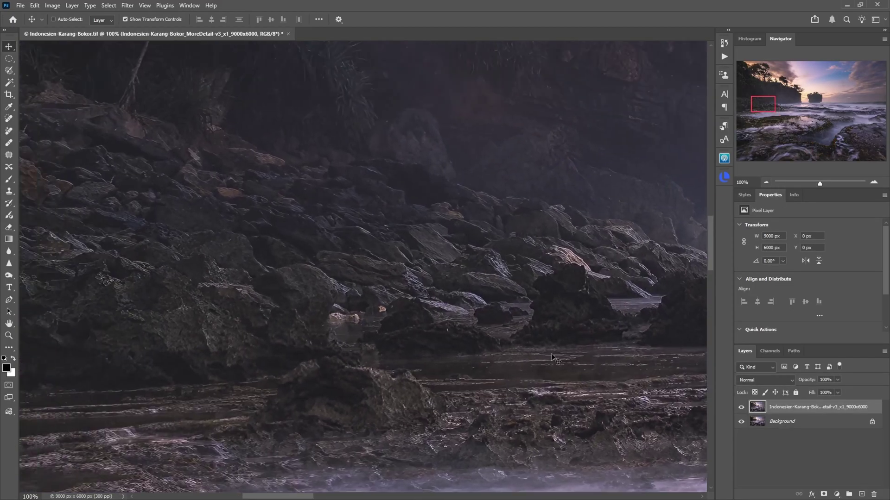
pyautogui.click(741, 407)
pyautogui.click(742, 408)
pyautogui.click(741, 407)
pyautogui.click(742, 408)
# Compare the upscale with the original over the cliff face, sea stack and cliff-top trees
pyautogui.moveTo(582, 369); pyautogui.dragTo(72, 365)
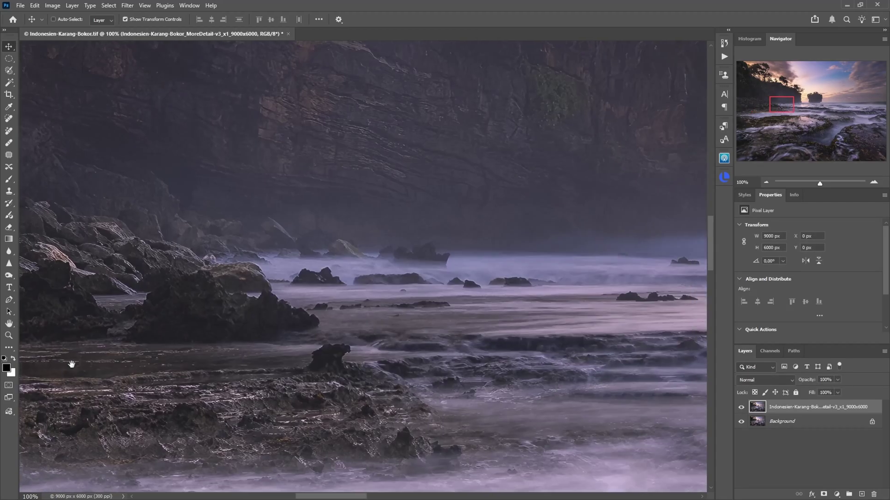
pyautogui.moveTo(403, 113); pyautogui.dragTo(397, 297)
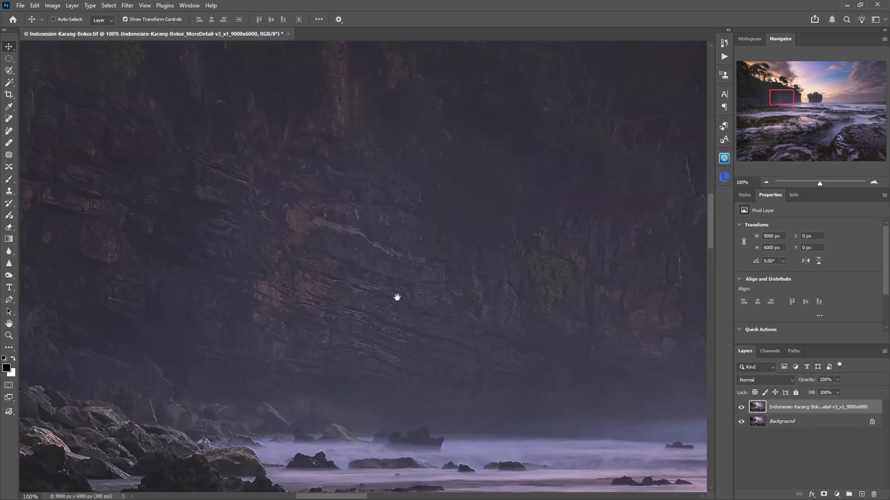
pyautogui.click(742, 408)
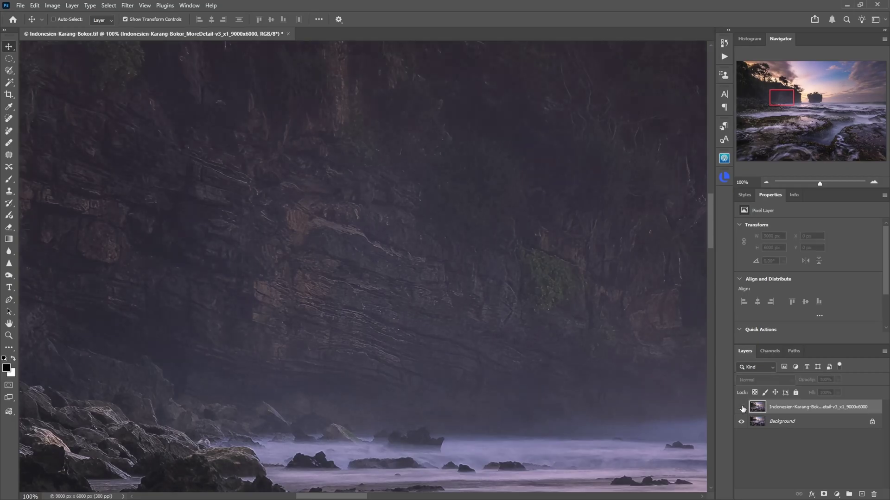
pyautogui.click(742, 408)
pyautogui.moveTo(655, 364); pyautogui.dragTo(171, 459)
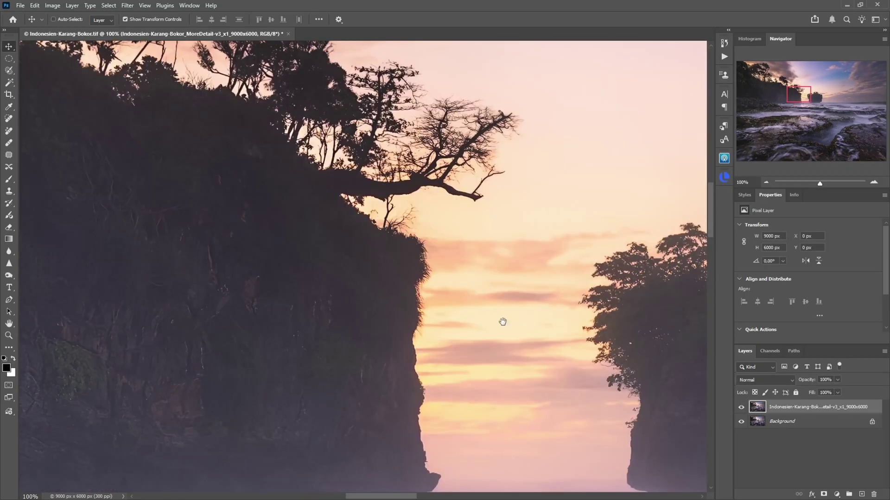
pyautogui.moveTo(552, 343); pyautogui.dragTo(158, 250)
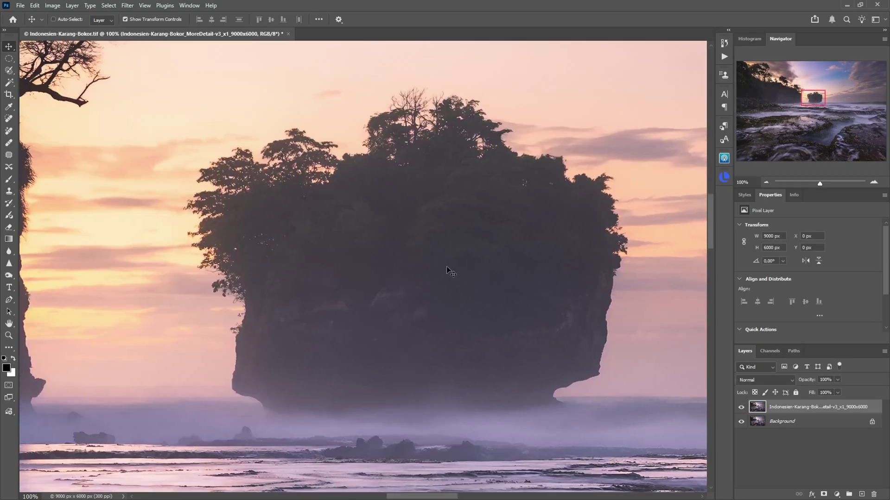
pyautogui.click(741, 408)
pyautogui.click(741, 408)
pyautogui.moveTo(248, 148); pyautogui.dragTo(350, 244)
pyautogui.moveTo(157, 180); pyautogui.dragTo(412, 295)
pyautogui.click(742, 409)
pyautogui.click(743, 409)
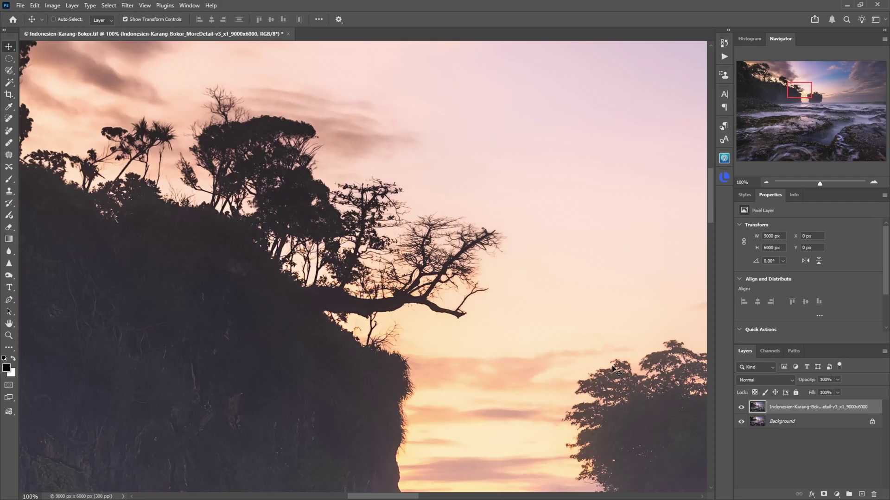
# Look along the silhouetted treeline and rocky shore, then zoom back out
pyautogui.moveTo(318, 244); pyautogui.dragTo(431, 314)
pyautogui.scroll(-1, 498, 326)
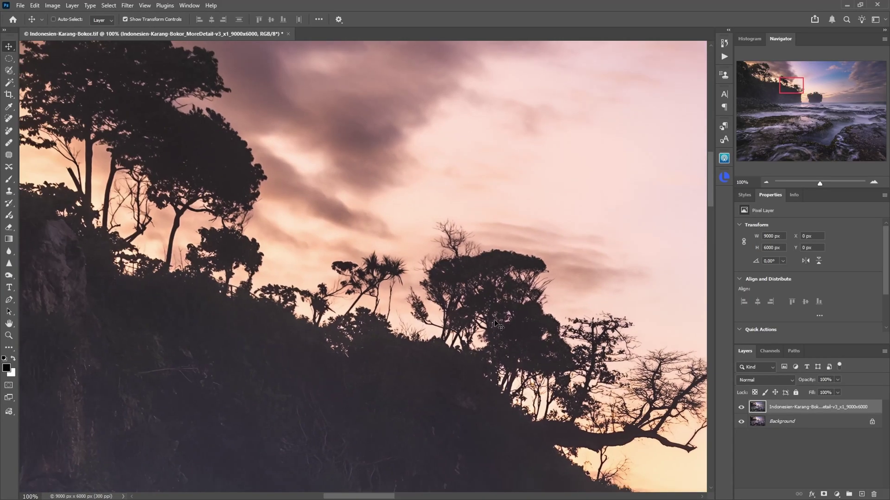
pyautogui.moveTo(209, 241); pyautogui.dragTo(518, 308)
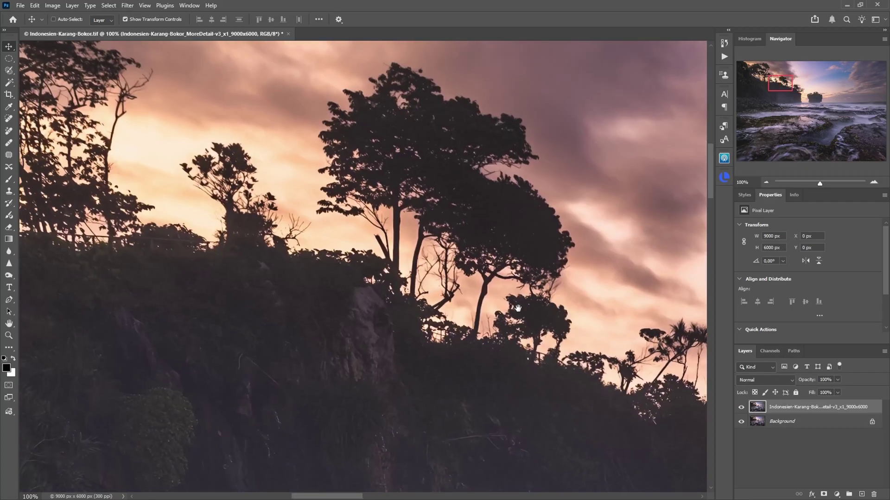
pyautogui.click(849, 130)
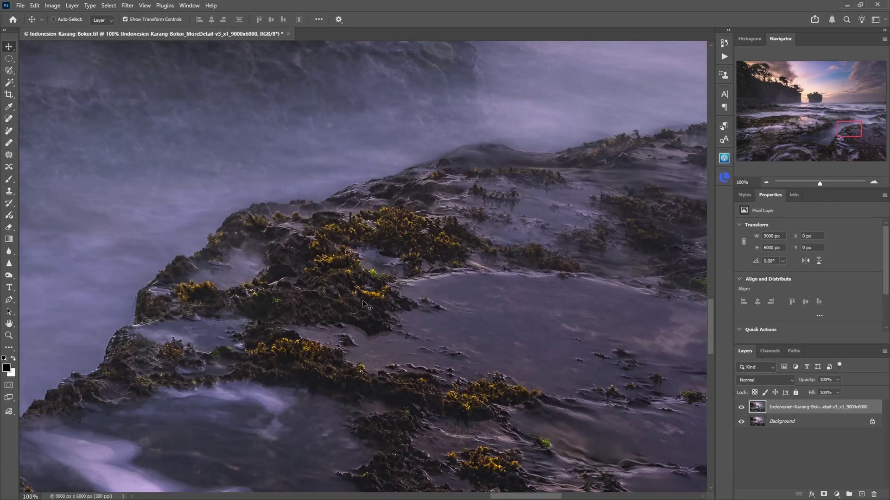
pyautogui.scroll(-1, 389, 312)
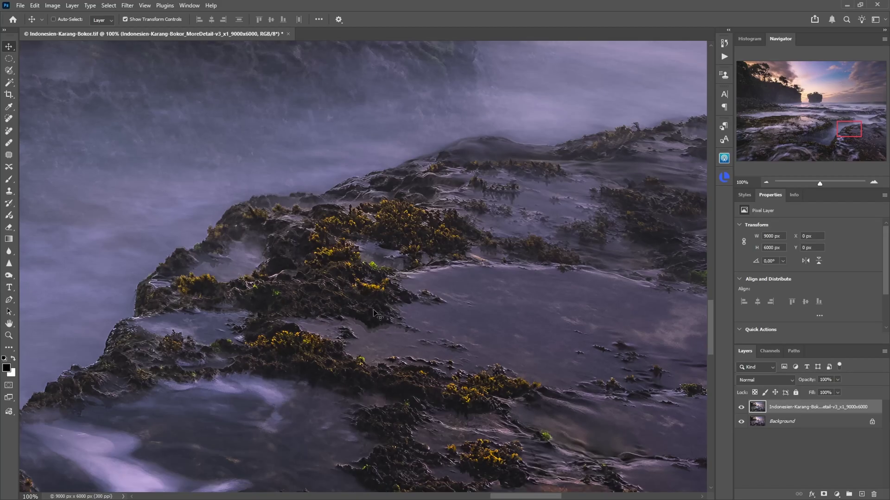
pyautogui.hotkey('ctrl', 'space')
pyautogui.keyDown('ctrl'); pyautogui.keyDown('alt'); pyautogui.click(379, 315); pyautogui.keyUp('alt'); pyautogui.keyUp('ctrl')
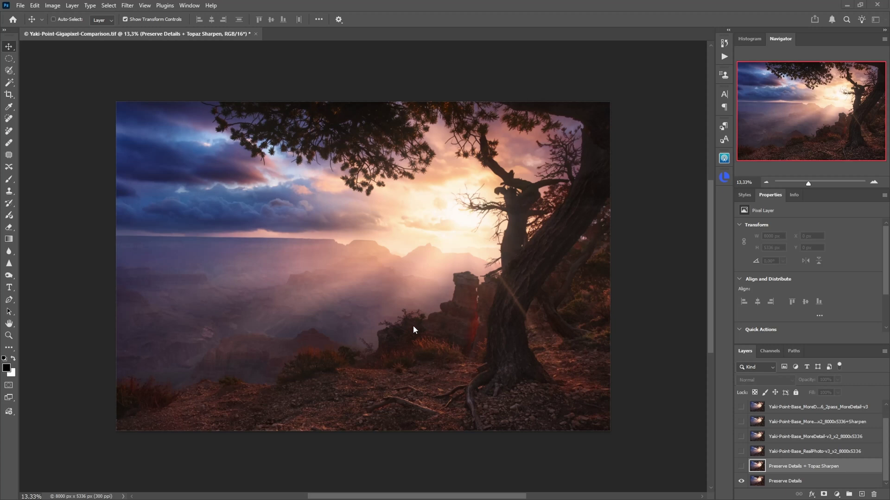
# Zoom the Grand Canyon image to 100% on the tree roots and select the Preserve Details layer
pyautogui.scroll(1, 424, 319)
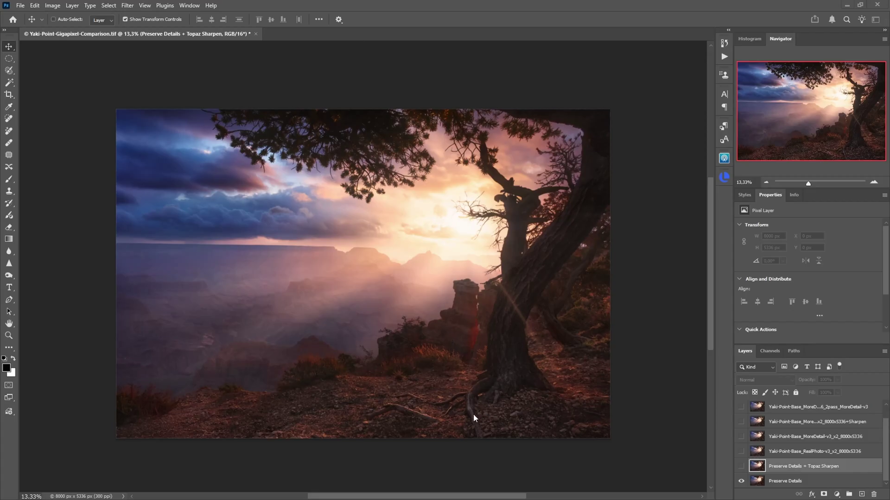
pyautogui.keyDown('ctrl'); pyautogui.click(491, 431); pyautogui.keyUp('ctrl')
pyautogui.keyDown('ctrl'); pyautogui.click(491, 431); pyautogui.keyUp('ctrl')
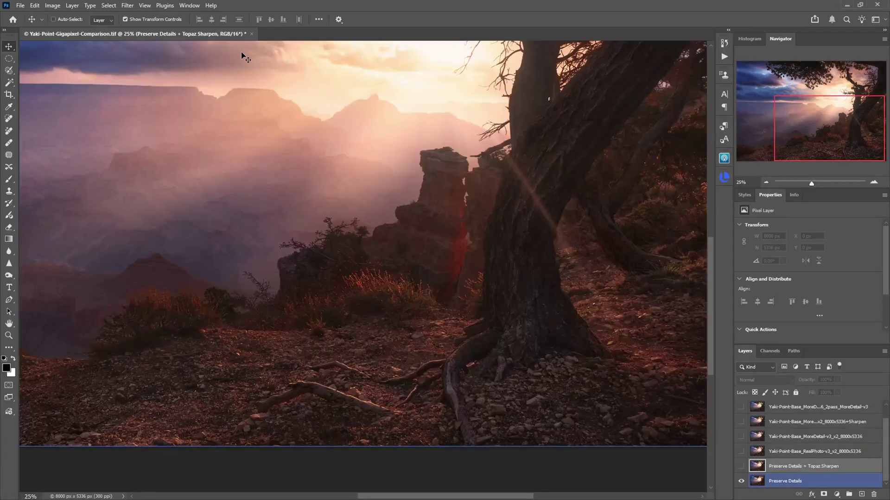
pyautogui.keyDown('ctrl'); pyautogui.click(557, 433); pyautogui.keyUp('ctrl')
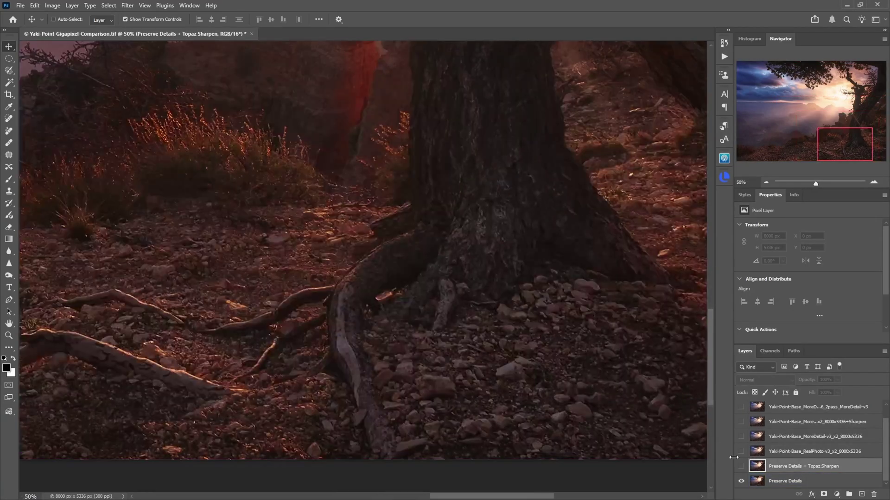
pyautogui.click(775, 480)
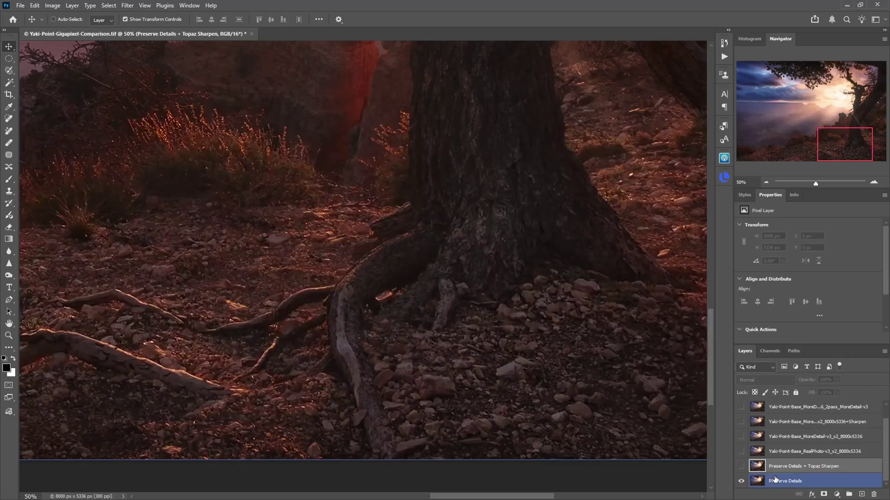
pyautogui.keyDown('ctrl'); pyautogui.click(372, 426); pyautogui.keyUp('ctrl')
pyautogui.keyDown('ctrl'); pyautogui.click(372, 426); pyautogui.keyUp('ctrl')
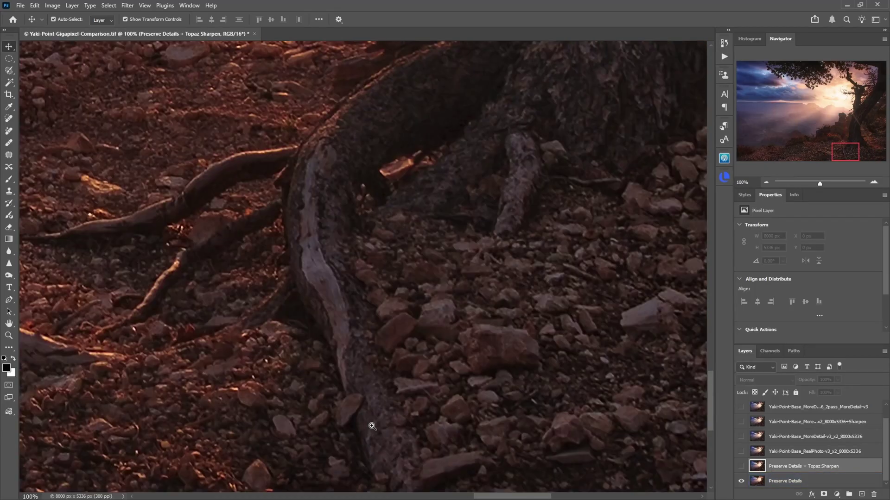
pyautogui.keyDown('ctrl'); pyautogui.click(406, 374); pyautogui.keyUp('ctrl')
pyautogui.moveTo(169, 204); pyautogui.dragTo(308, 410)
pyautogui.moveTo(271, 240); pyautogui.dragTo(433, 171)
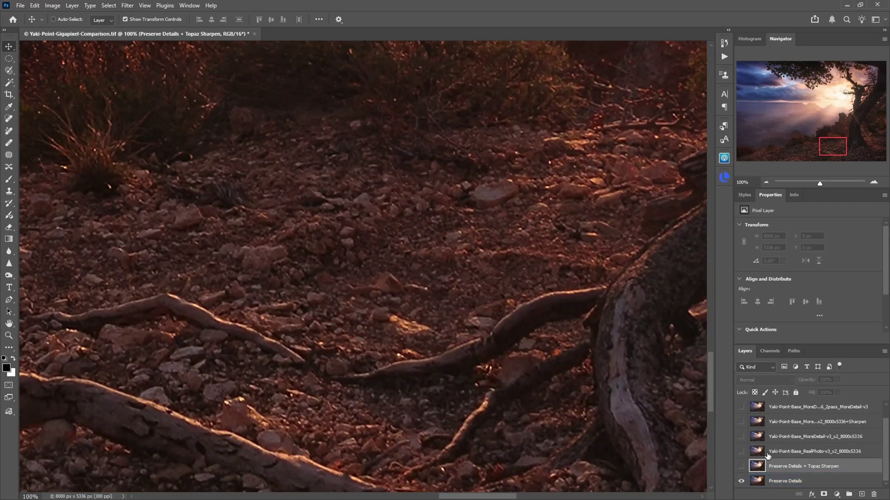
# Toggle the Preserve Details + Topaz Sharpen layer over the tree trunk, glowing bushes and canyon
pyautogui.click(783, 480)
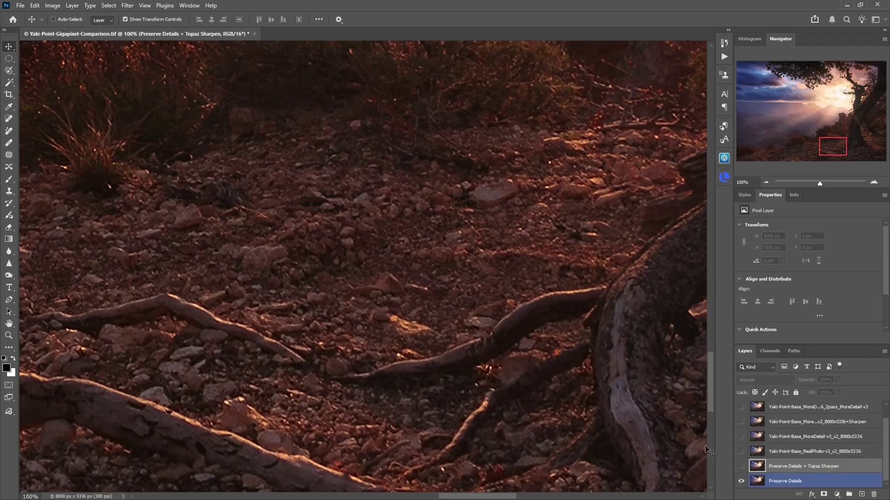
pyautogui.click(742, 468)
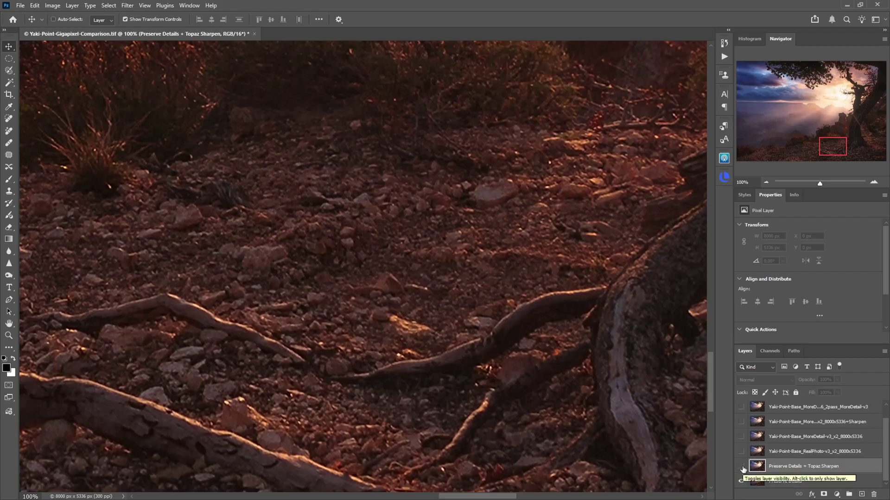
pyautogui.click(742, 467)
pyautogui.moveTo(615, 238); pyautogui.dragTo(182, 353)
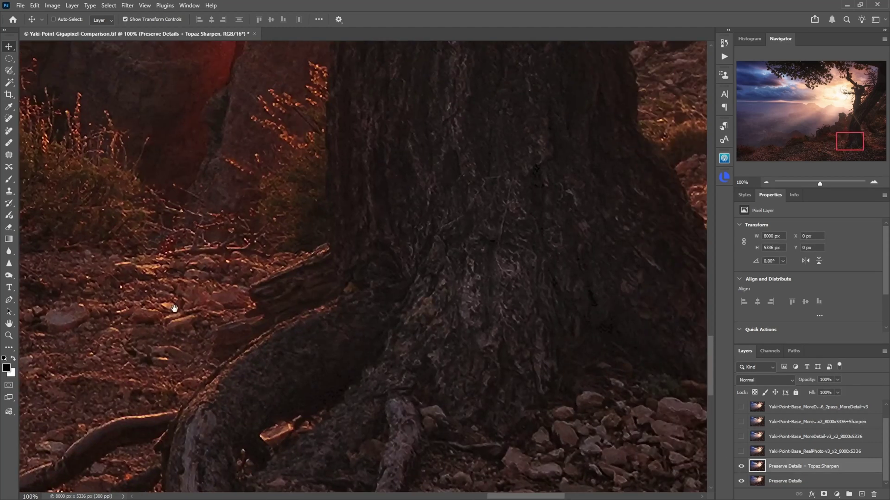
pyautogui.moveTo(173, 300); pyautogui.dragTo(469, 358)
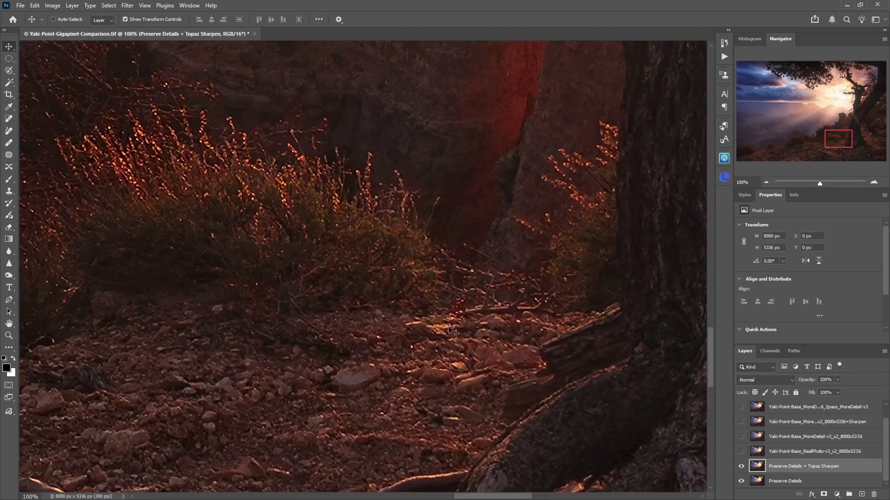
pyautogui.moveTo(218, 262); pyautogui.dragTo(474, 302)
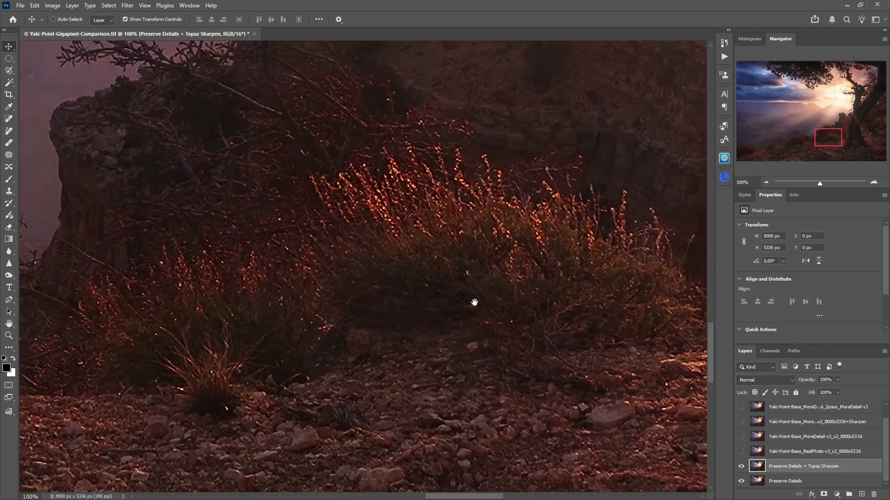
pyautogui.click(741, 467)
pyautogui.moveTo(362, 74); pyautogui.dragTo(580, 303)
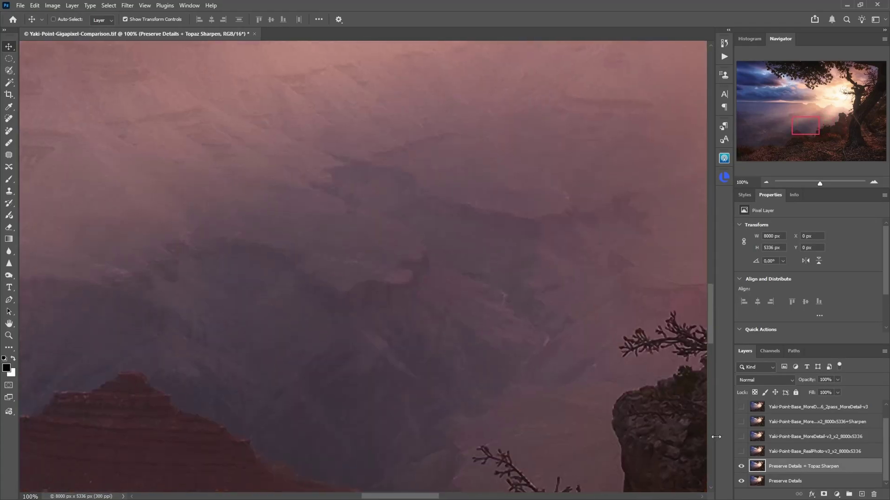
pyautogui.click(741, 467)
pyautogui.click(740, 467)
pyautogui.moveTo(552, 413); pyautogui.dragTo(208, 214)
pyautogui.moveTo(518, 330); pyautogui.dragTo(134, 274)
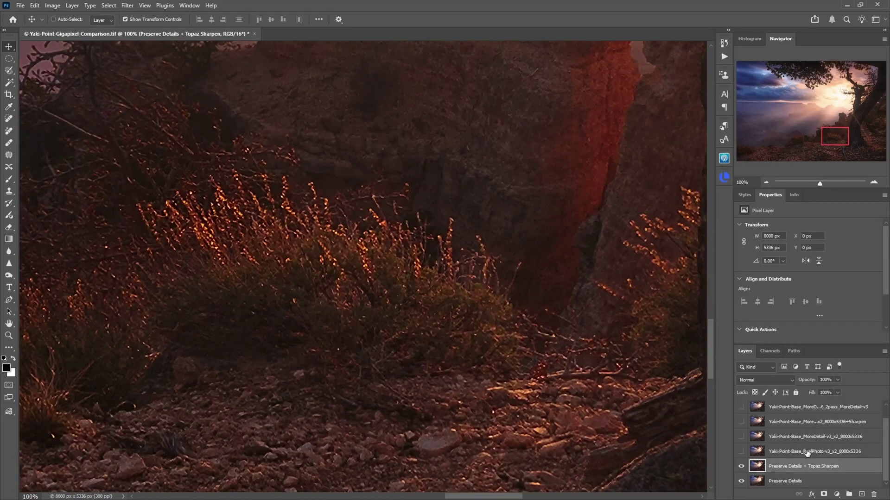
# Compare RealPhoto-v3 with Preserve Details over the rocky ground, ridge bush and canyon wall
pyautogui.click(742, 453)
pyautogui.scroll(-5, 214, 204)
pyautogui.hscroll(4, 213, 204)
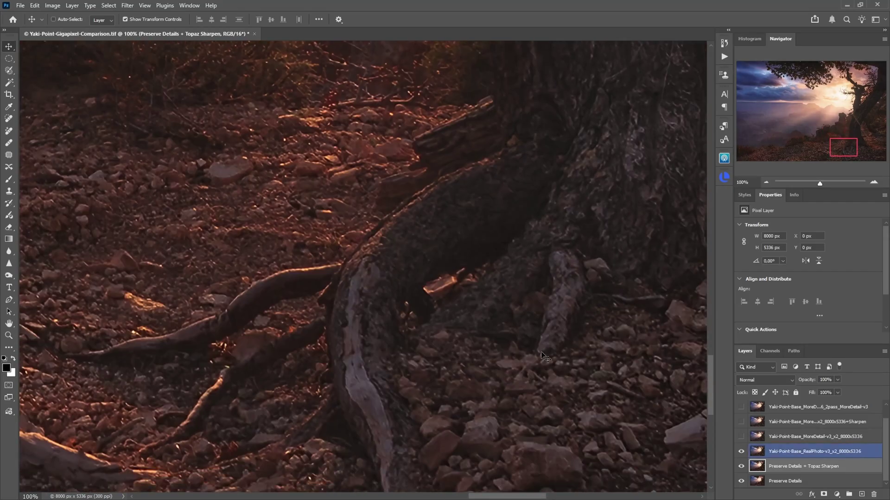
pyautogui.keyDown('alt'); pyautogui.click(741, 481); pyautogui.keyUp('alt')
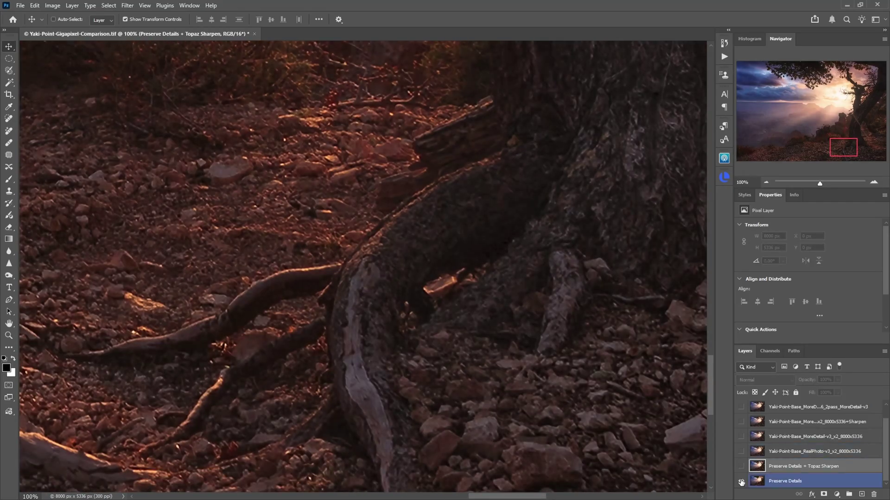
pyautogui.click(742, 451)
pyautogui.moveTo(232, 324); pyautogui.dragTo(528, 332)
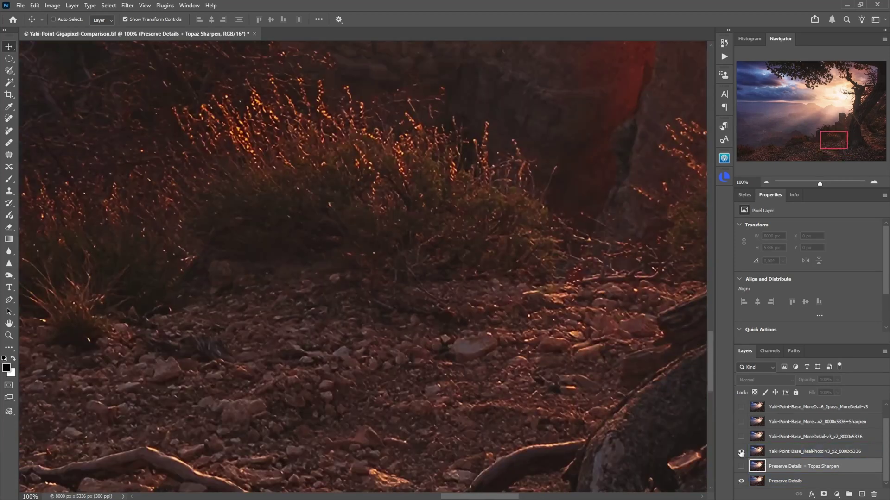
pyautogui.click(741, 452)
pyautogui.moveTo(782, 152); pyautogui.dragTo(768, 157)
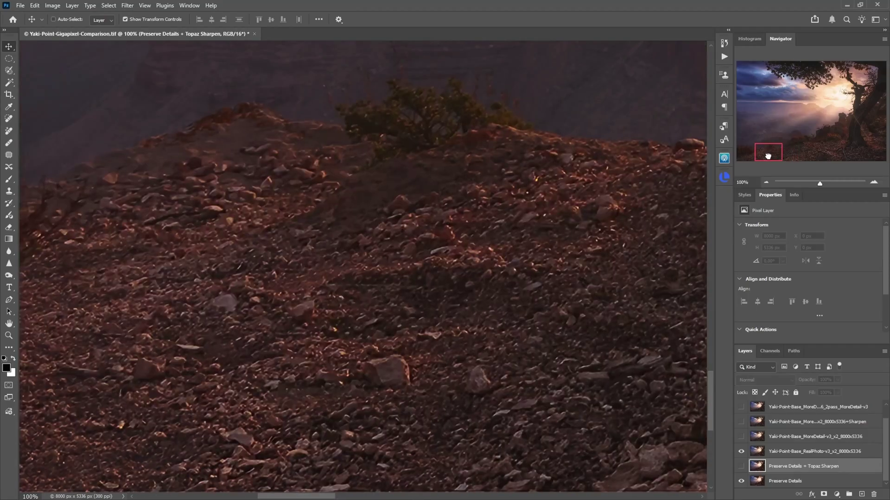
pyautogui.click(741, 453)
pyautogui.moveTo(768, 152); pyautogui.dragTo(760, 132)
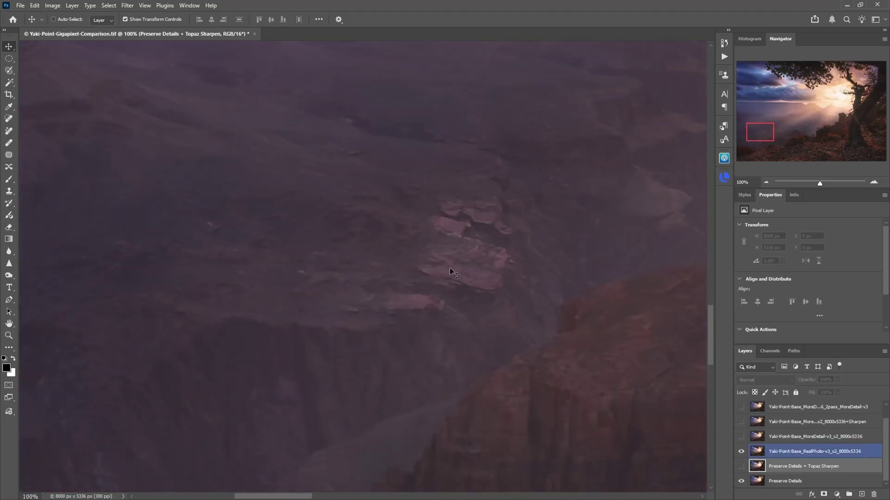
pyautogui.click(741, 452)
# Turn on MoreDetail-v3, then isolate Preserve Details and move to the shrubs at the canyon edge
pyautogui.click(741, 437)
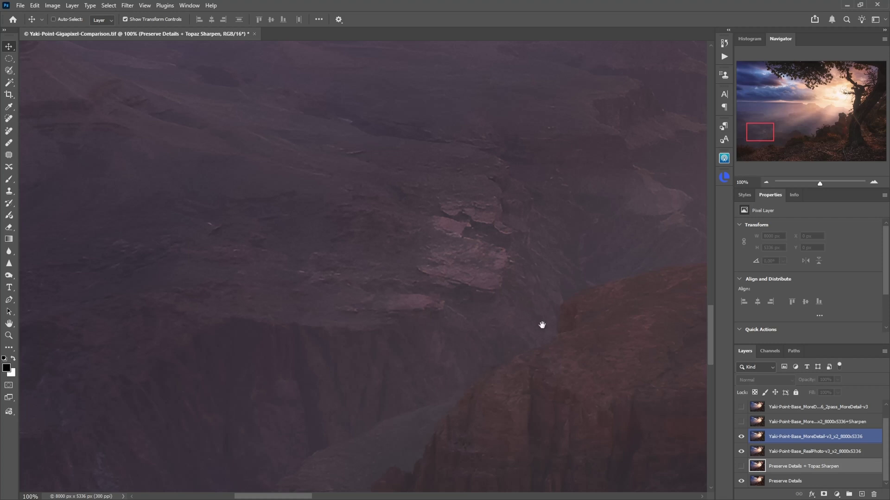
pyautogui.moveTo(544, 332); pyautogui.dragTo(491, 238)
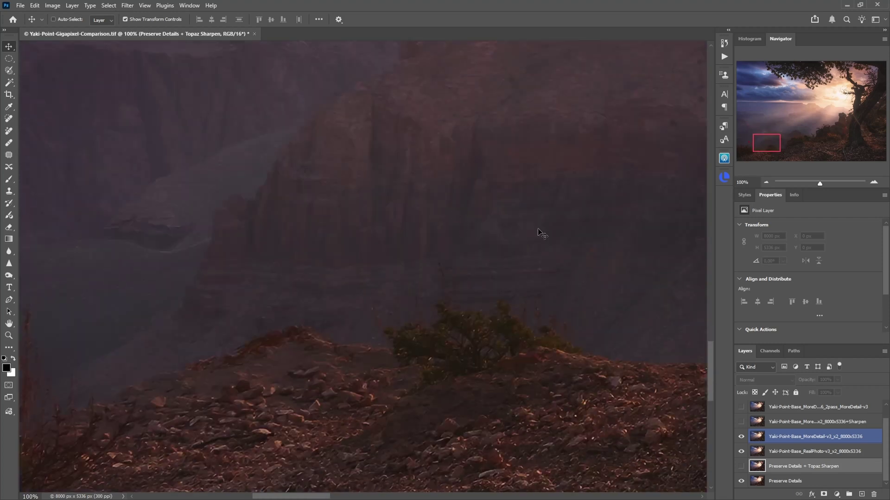
pyautogui.moveTo(545, 171); pyautogui.dragTo(530, 235)
pyautogui.click(787, 481)
pyautogui.keyDown('alt'); pyautogui.click(741, 481); pyautogui.keyUp('alt')
pyautogui.moveTo(107, 54); pyautogui.dragTo(461, 307)
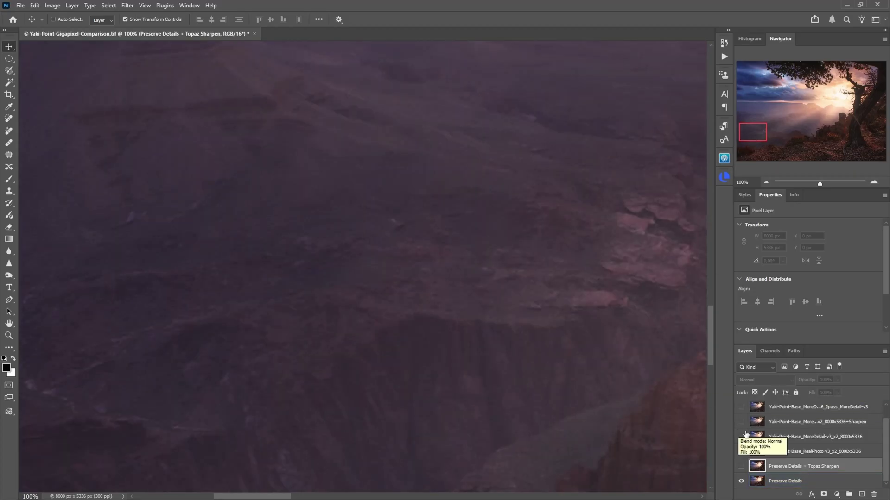
pyautogui.moveTo(567, 397); pyautogui.dragTo(536, 255)
pyautogui.moveTo(540, 374); pyautogui.dragTo(602, 232)
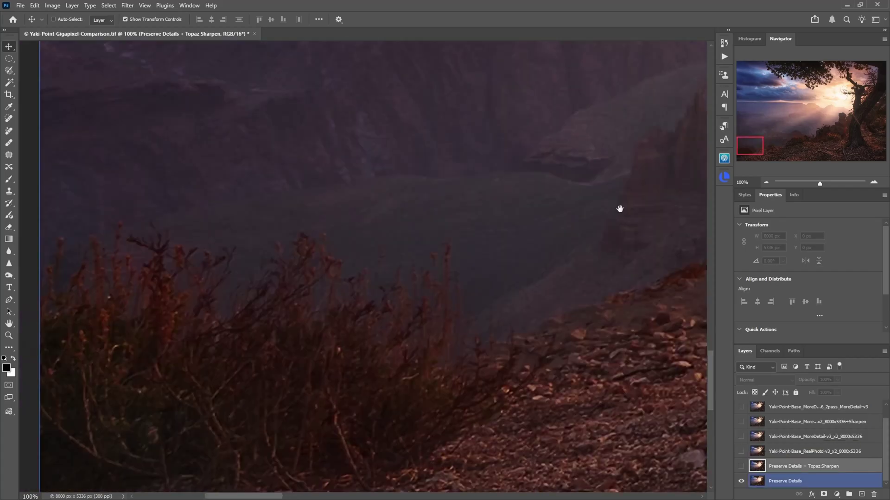
# Toggle MoreDetail-v3 over the lower shrubs, rocks and rocky slope
pyautogui.click(741, 439)
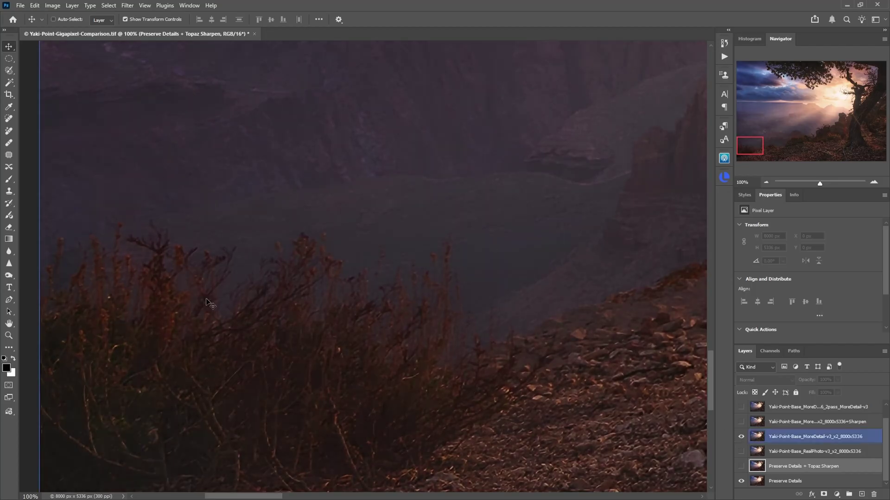
pyautogui.moveTo(282, 386); pyautogui.dragTo(379, 168)
pyautogui.click(741, 438)
pyautogui.click(741, 438)
pyautogui.click(741, 438)
pyautogui.click(742, 438)
pyautogui.moveTo(550, 250); pyautogui.dragTo(304, 291)
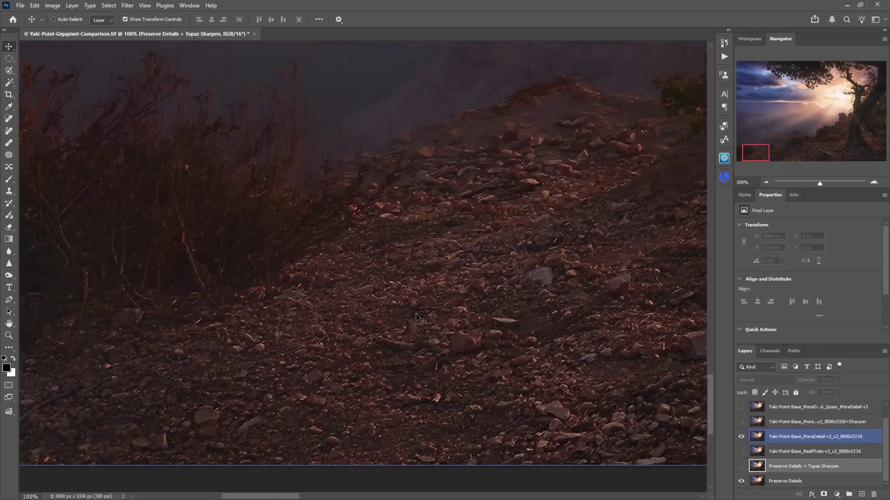
pyautogui.click(741, 438)
pyautogui.click(740, 438)
pyautogui.click(741, 438)
pyautogui.click(741, 437)
# Compare MoreDetail-v3 on the sunlit tree's branches and bark, leaving it visible
pyautogui.click(853, 110)
pyautogui.moveTo(401, 136); pyautogui.dragTo(497, 284)
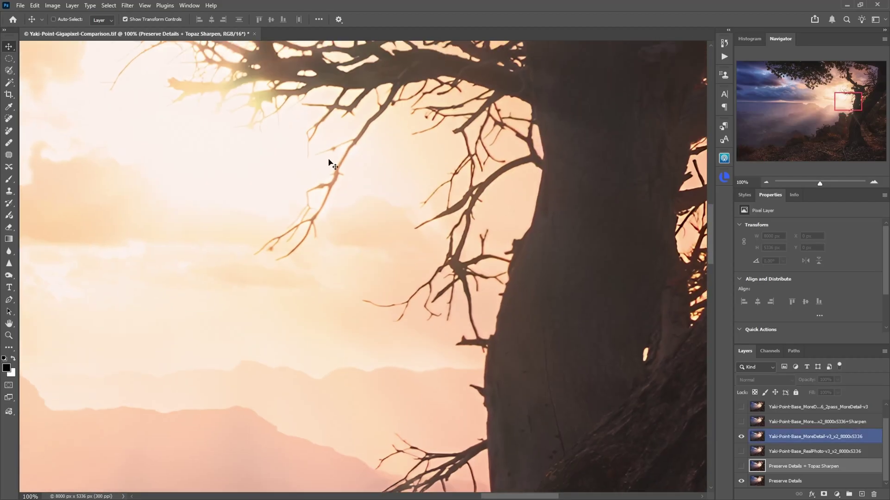
pyautogui.click(738, 436)
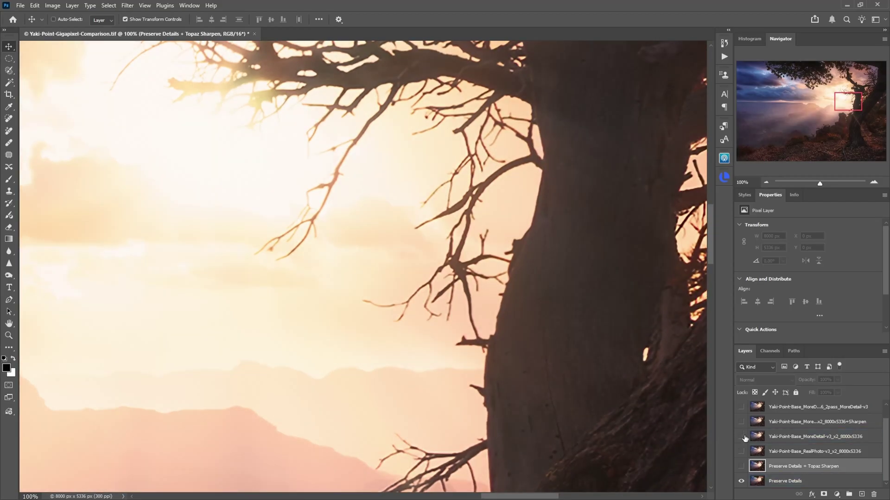
pyautogui.click(741, 436)
pyautogui.click(741, 437)
pyautogui.click(741, 436)
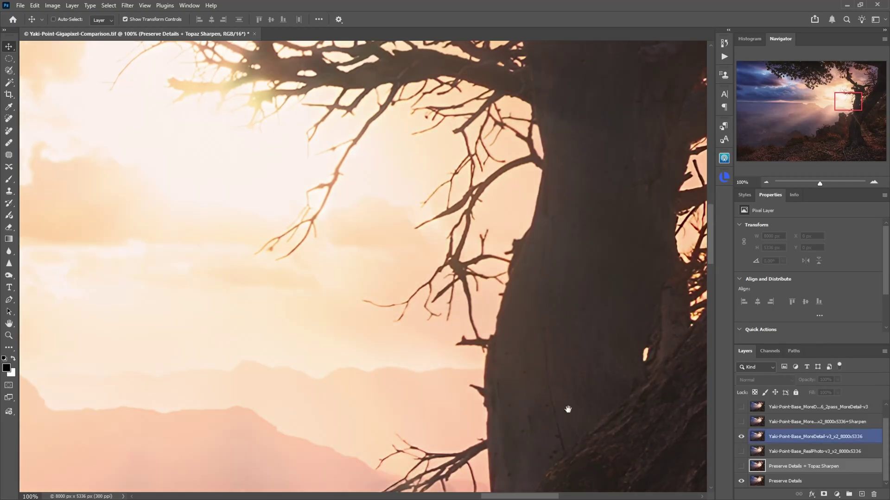
pyautogui.moveTo(568, 409); pyautogui.dragTo(314, 233)
pyautogui.moveTo(401, 277); pyautogui.dragTo(549, 452)
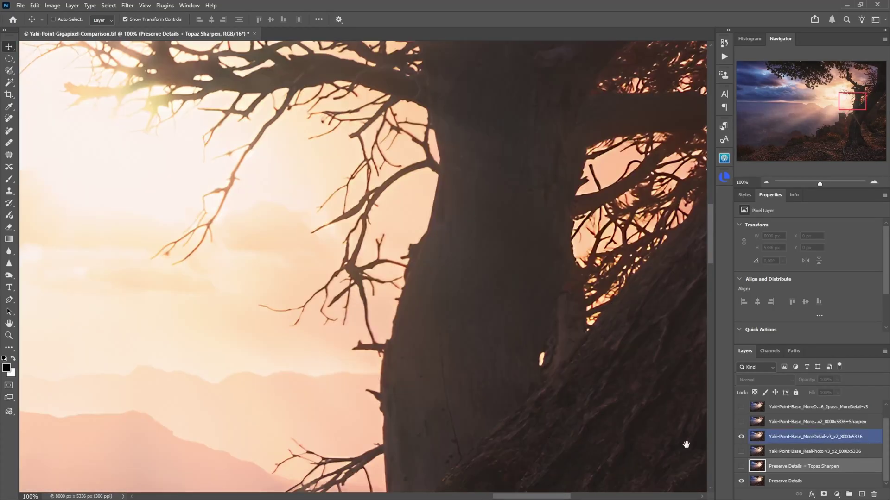
# Look over the lower bark and cliffs to the hazy ridge with shrubs
pyautogui.moveTo(663, 437); pyautogui.dragTo(499, 238)
pyautogui.moveTo(420, 380); pyautogui.dragTo(425, 313)
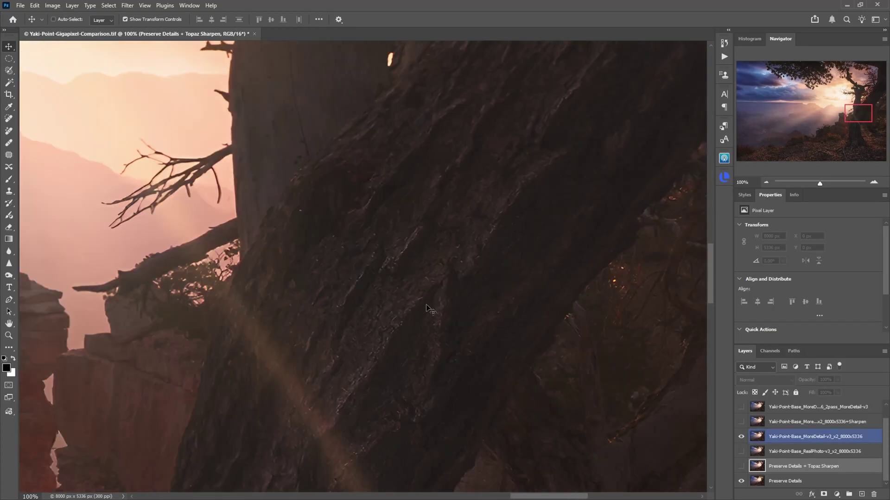
pyautogui.moveTo(382, 350); pyautogui.dragTo(449, 260)
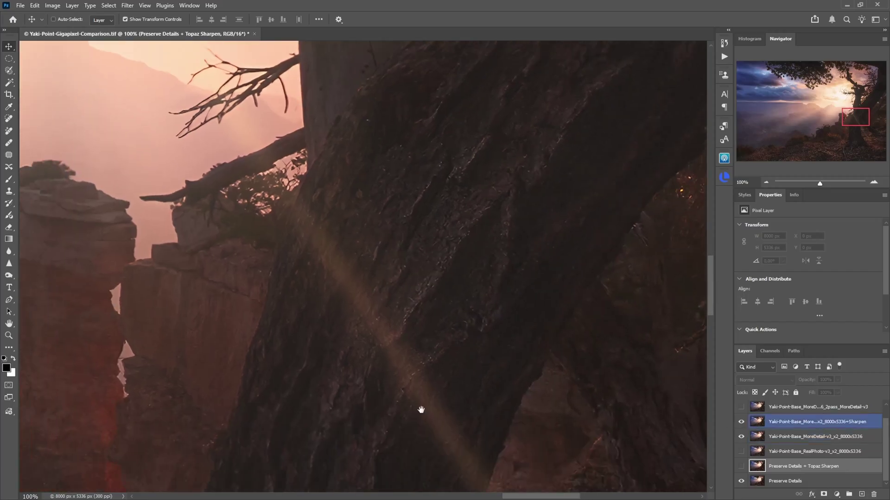
pyautogui.moveTo(363, 407); pyautogui.dragTo(660, 279)
pyautogui.moveTo(579, 318); pyautogui.dragTo(693, 410)
pyautogui.scroll(-3, 579, 294)
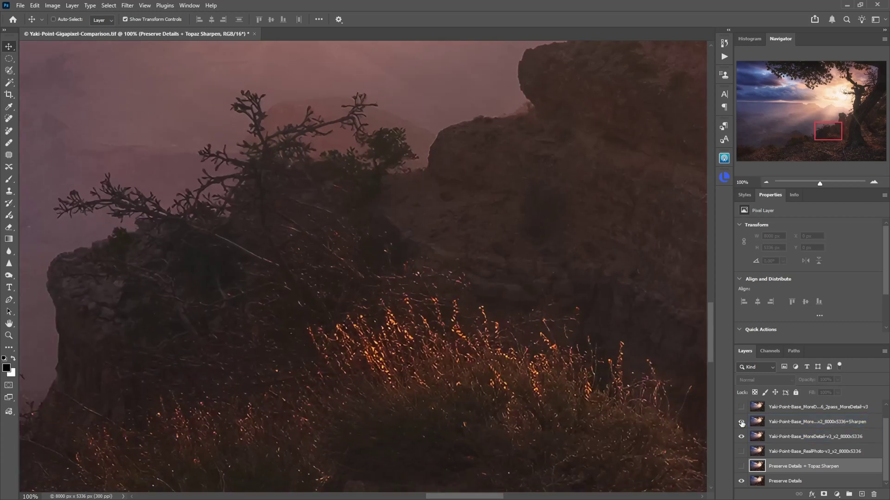
# Show the +Sharpen upscale layer and compare it with Preserve Details on the right-edge shrubs
pyautogui.click(795, 435)
pyautogui.hscroll(15, 549, 339)
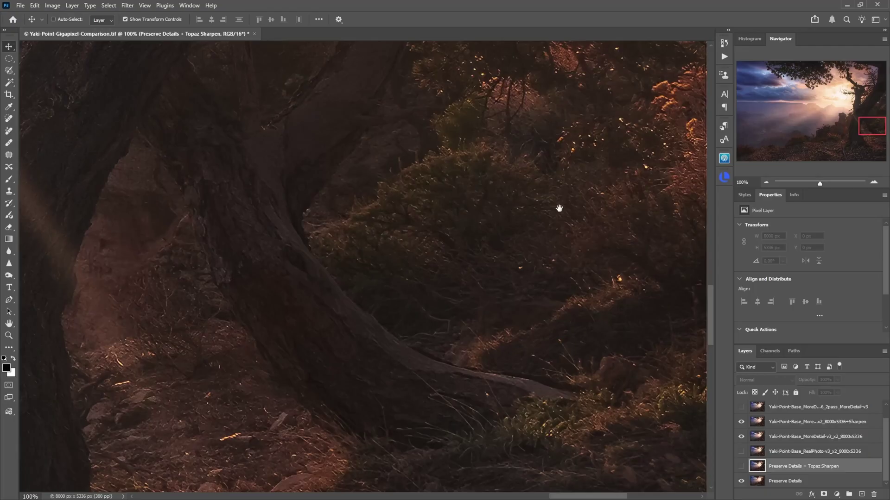
pyautogui.moveTo(559, 209); pyautogui.dragTo(448, 264)
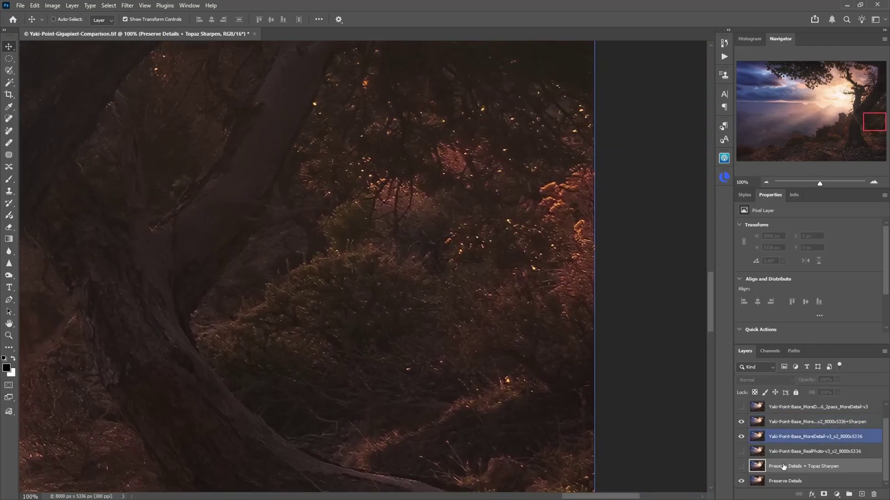
pyautogui.click(743, 482)
pyautogui.click(741, 482)
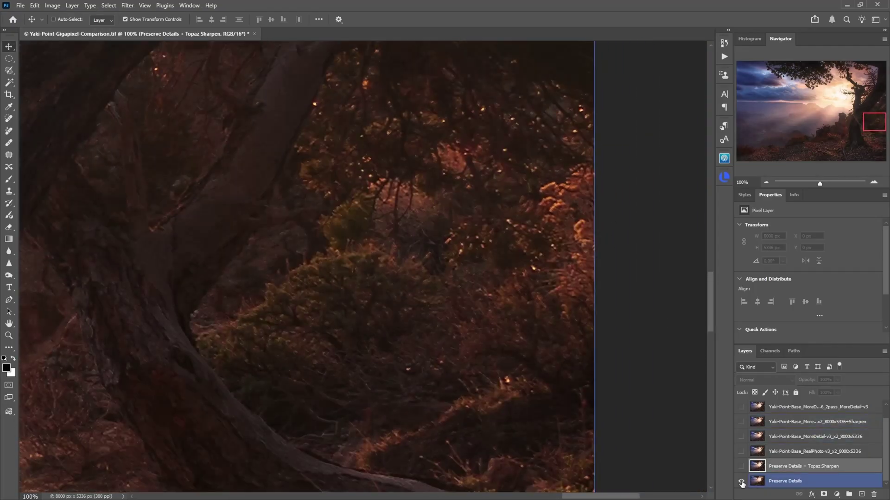
pyautogui.click(788, 422)
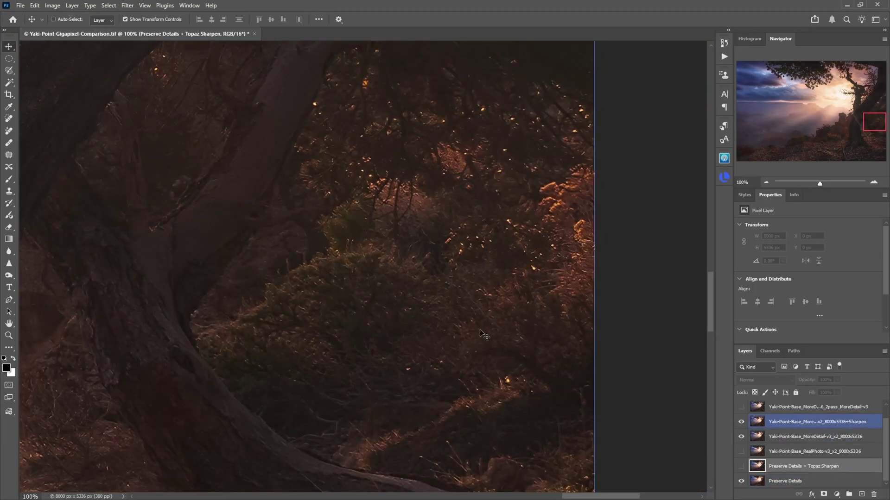
# Turn on the two-pass MoreDetail upscale layer and look around the image with it
pyautogui.scroll(1, 887, 414)
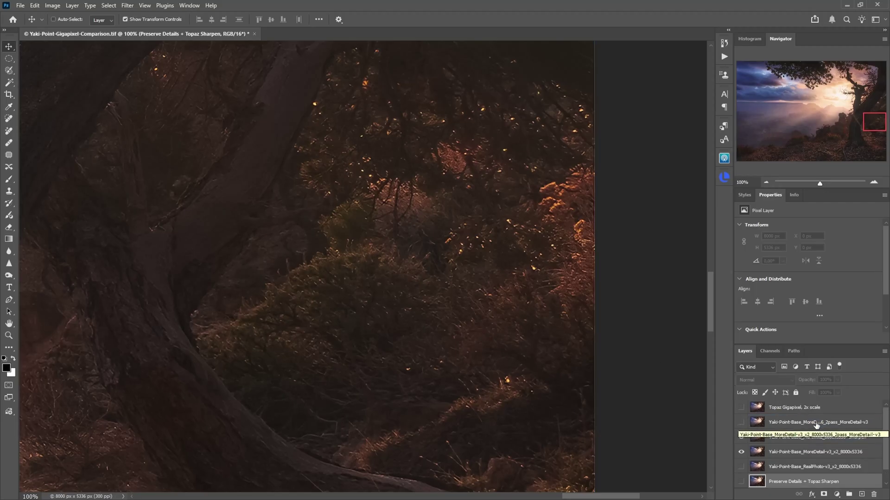
pyautogui.click(740, 422)
pyautogui.hscroll(-5, 424, 346)
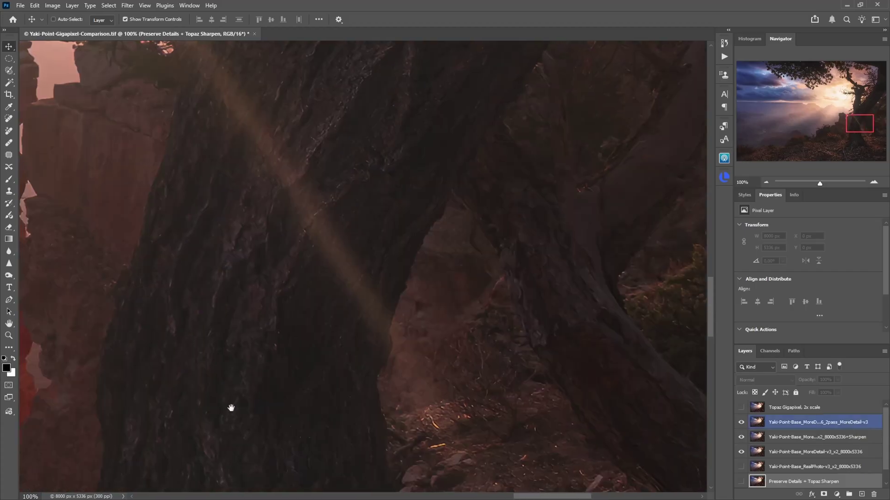
pyautogui.hscroll(-10, 230, 408)
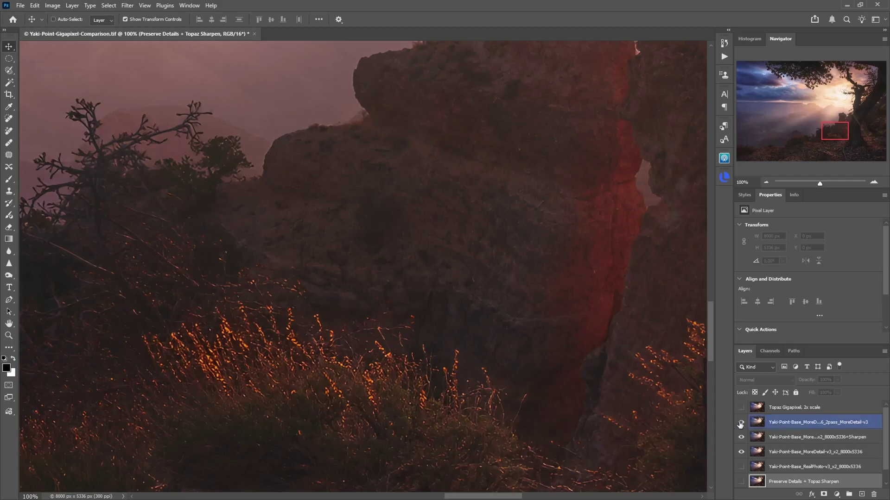
pyautogui.scroll(-1, 741, 454)
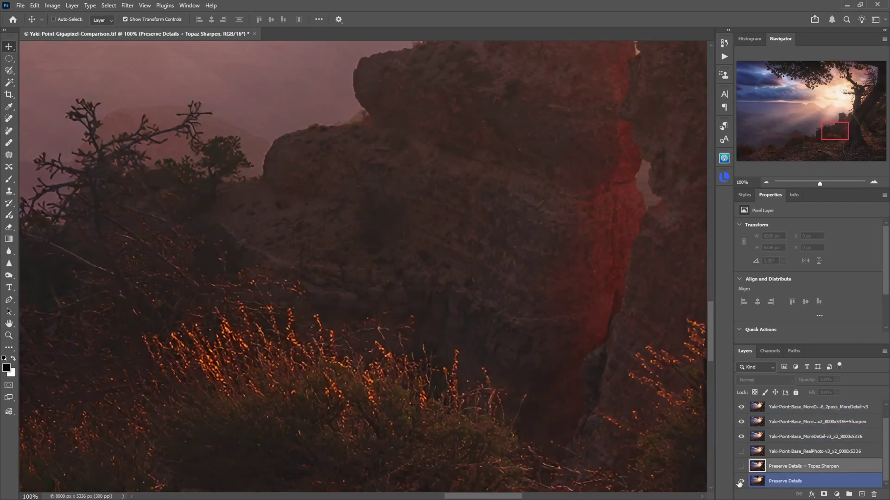
pyautogui.scroll(1, 741, 451)
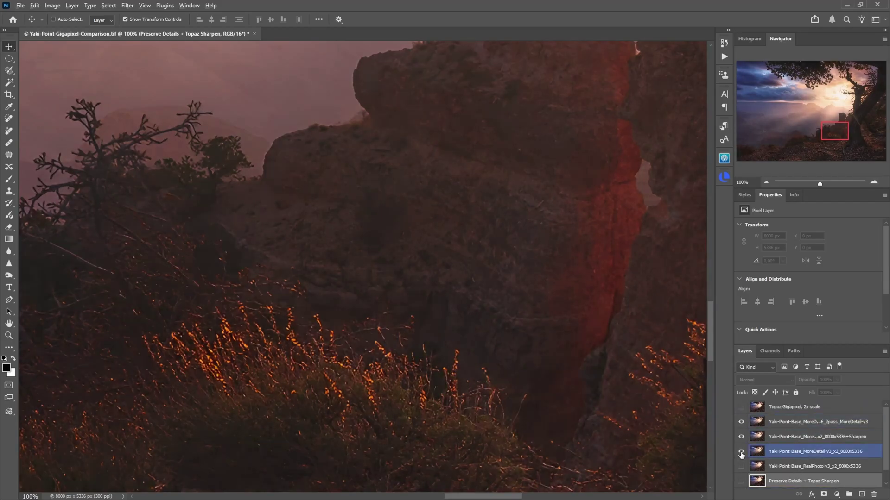
# Isolate MoreDetail-v3, +Sharpen and Preserve Details in turn over the lit grass and rocks
pyautogui.keyDown('alt'); pyautogui.click(741, 452); pyautogui.keyUp('alt')
pyautogui.click(741, 437)
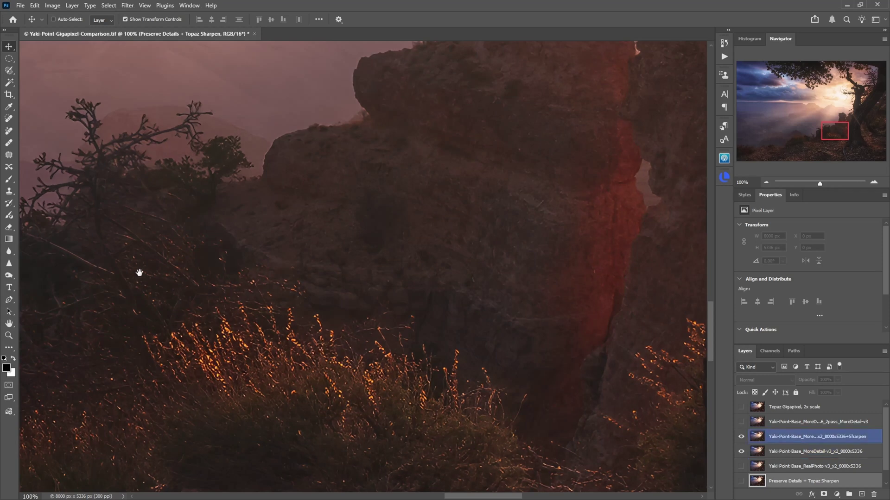
pyautogui.moveTo(134, 272); pyautogui.dragTo(376, 214)
pyautogui.scroll(-1, 738, 484)
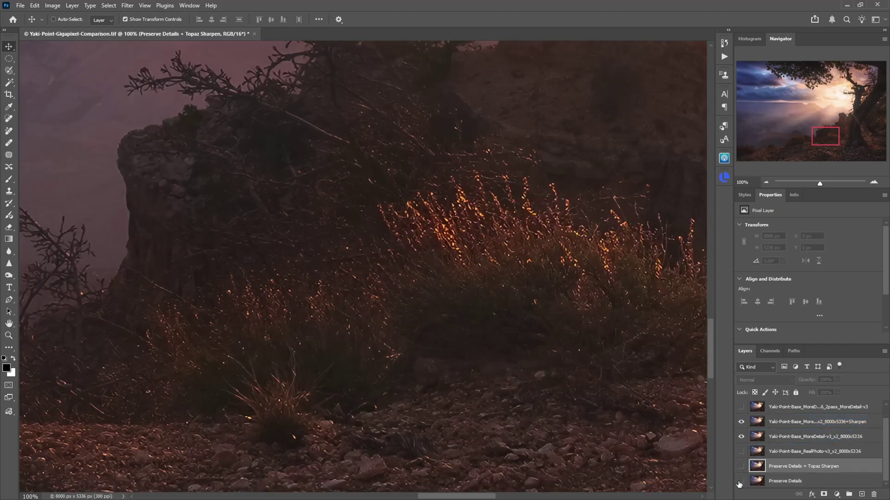
pyautogui.keyDown('alt'); pyautogui.click(740, 482); pyautogui.keyUp('alt')
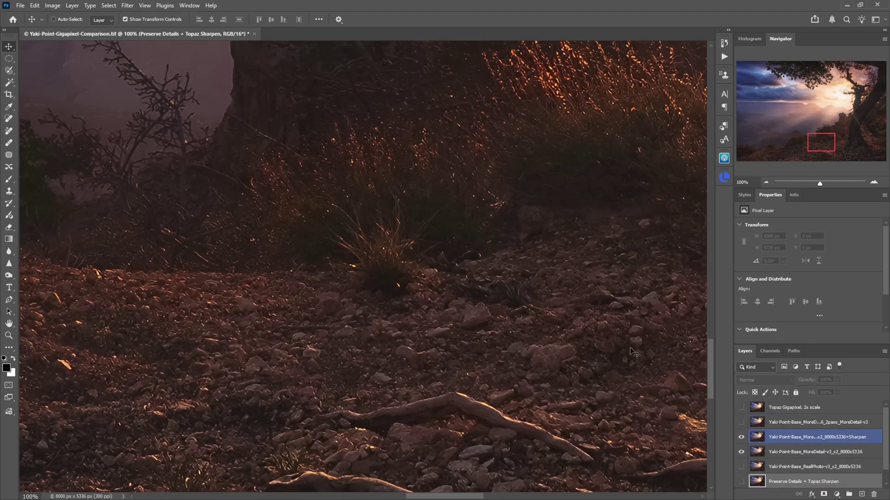
pyautogui.moveTo(566, 204); pyautogui.dragTo(398, 264)
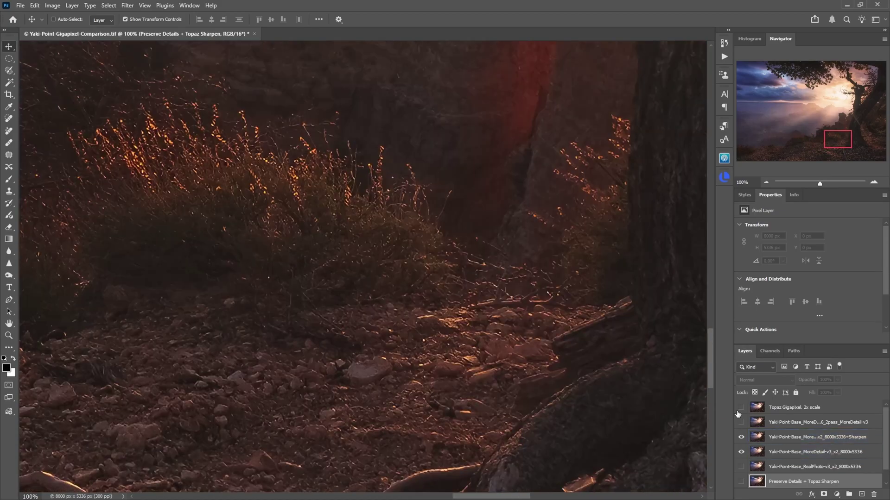
# Solo the Topaz Gigapixel 2x layer and inspect the rocky ground and tree area
pyautogui.click(741, 407)
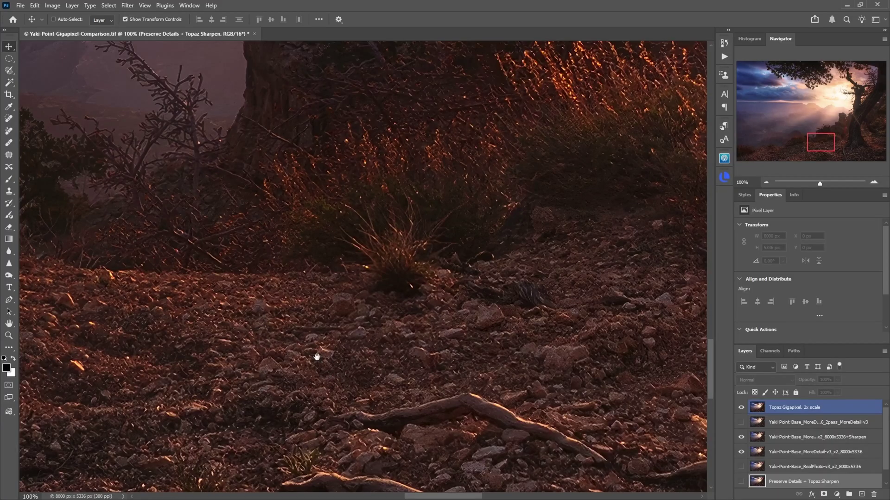
pyautogui.moveTo(317, 356); pyautogui.dragTo(547, 287)
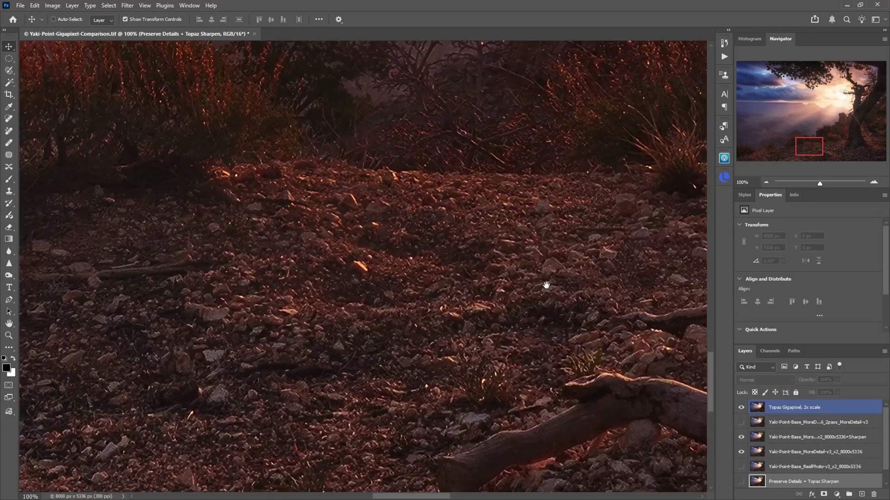
pyautogui.click(872, 121)
pyautogui.keyDown('ctrl'); pyautogui.click(621, 218); pyautogui.keyUp('ctrl')
pyautogui.hscroll(3, 555, 237)
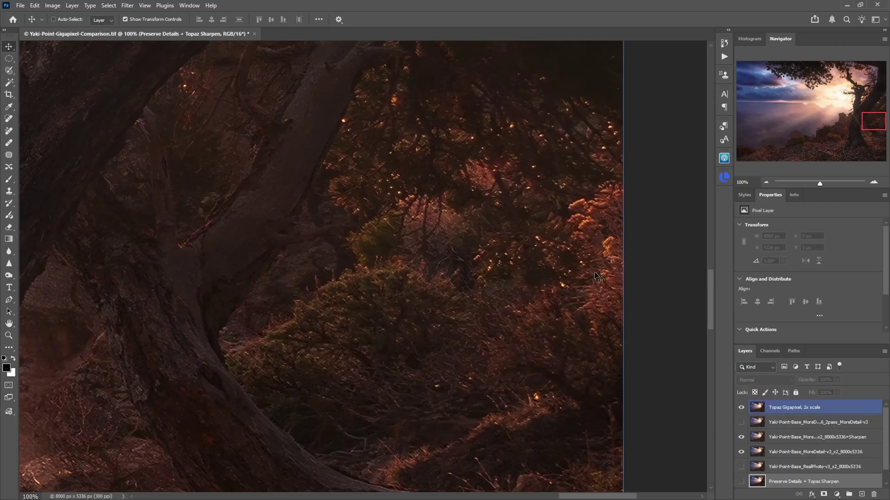
# Solo the sharpened upscale, then the Preserve Details layer, to compare them on the trees
pyautogui.keyDown('alt'); pyautogui.click(740, 436); pyautogui.keyUp('alt')
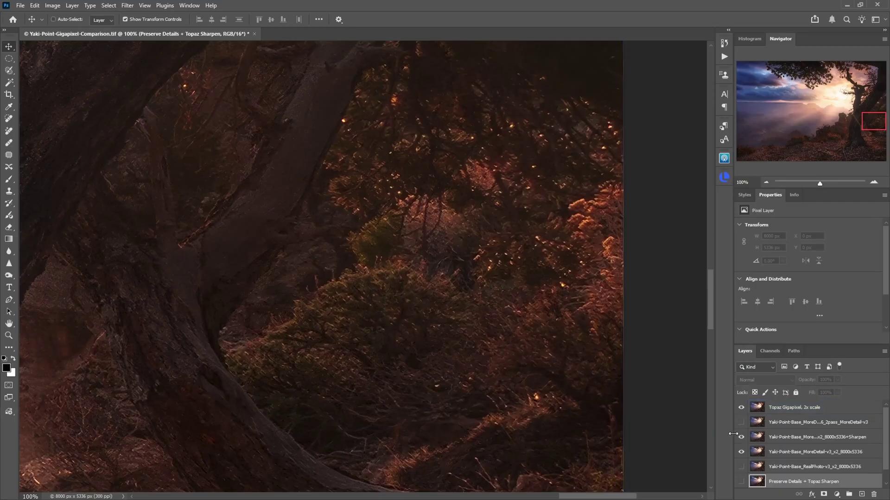
pyautogui.keyDown('ctrl'); pyautogui.click(769, 435); pyautogui.keyUp('ctrl')
pyautogui.scroll(-1, 739, 455)
pyautogui.keyDown('alt'); pyautogui.click(740, 481); pyautogui.keyUp('alt')
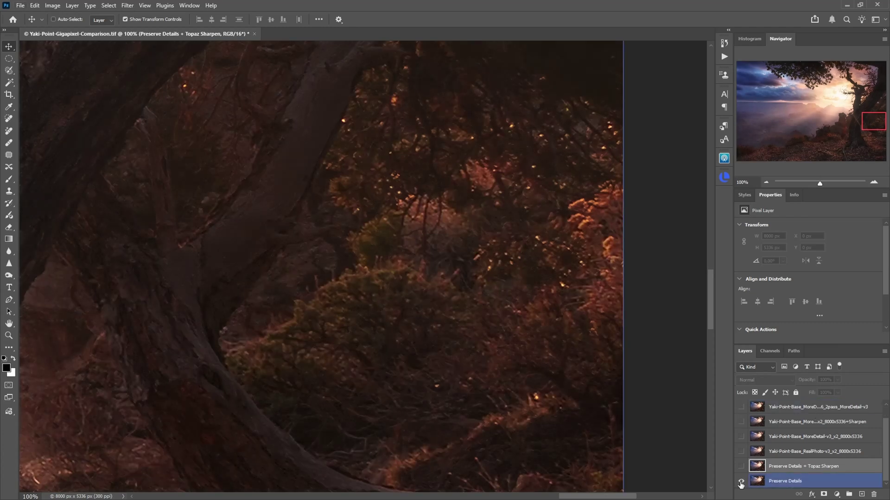
pyautogui.hotkey('ctrl', 'alt', 'shift', 'a')
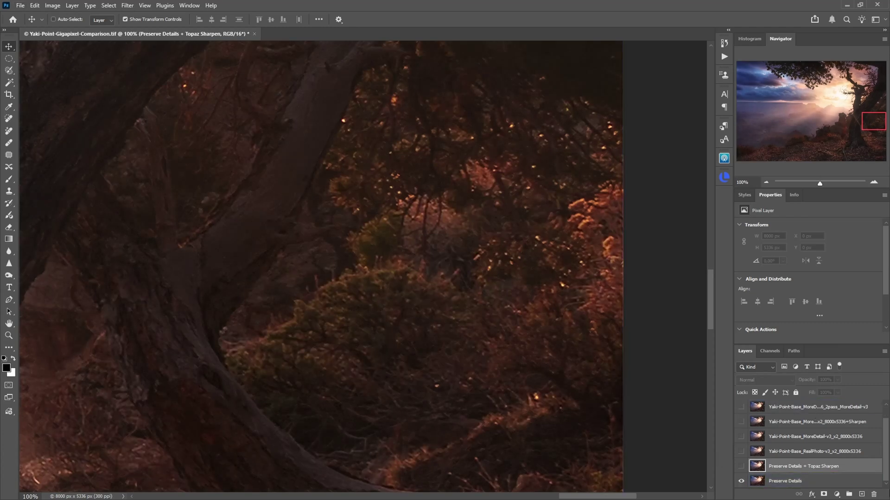
pyautogui.scroll(1, 807, 448)
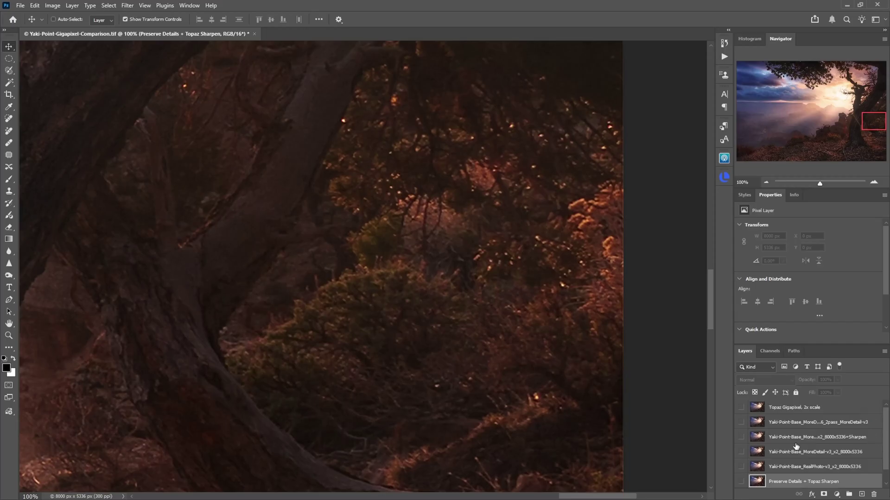
# Compare Topaz Gigapixel against the sharpened layer across foliage and rock pillars, leaving Sharpen visible
pyautogui.keyDown('alt'); pyautogui.click(741, 409); pyautogui.keyUp('alt')
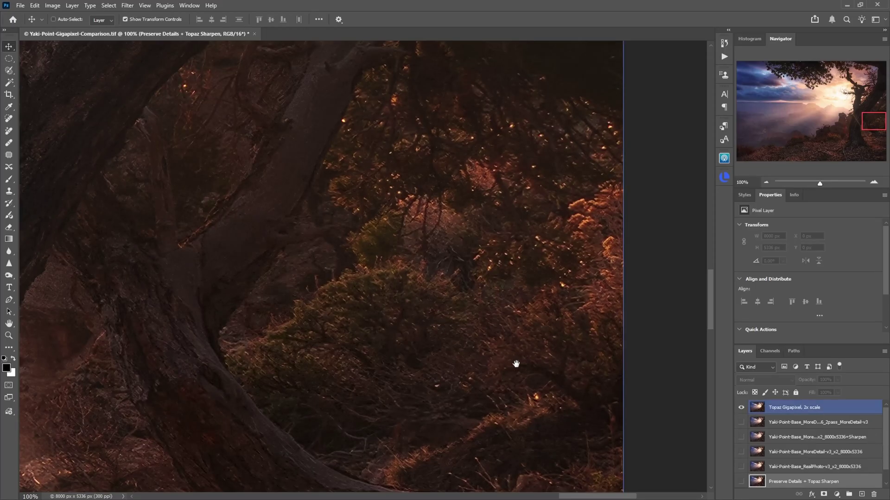
pyautogui.moveTo(397, 302); pyautogui.dragTo(491, 314)
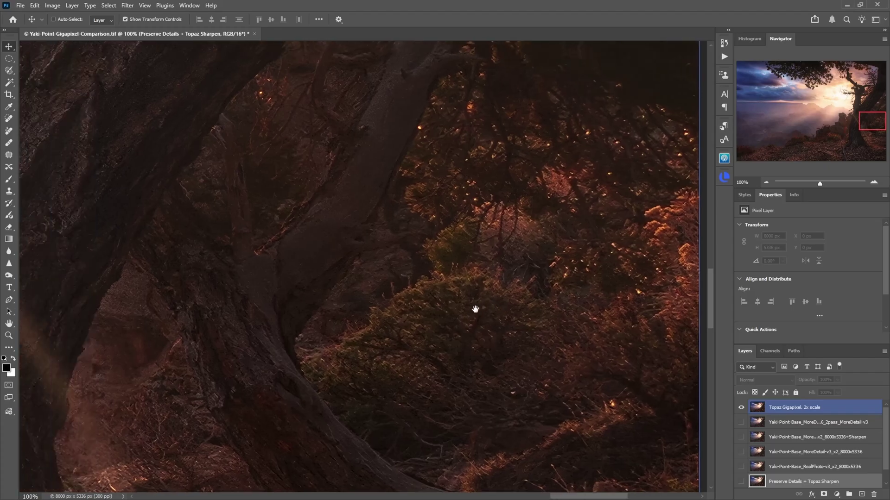
pyautogui.keyDown('alt'); pyautogui.click(741, 437); pyautogui.keyUp('alt')
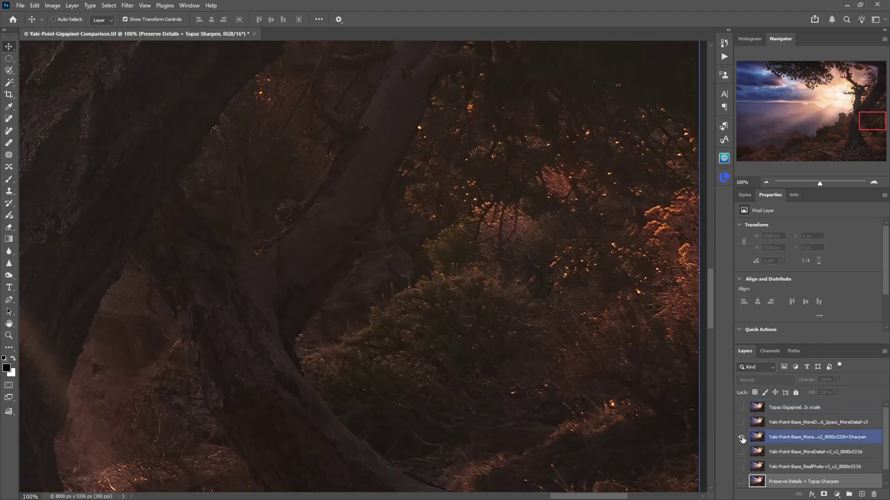
pyautogui.moveTo(325, 342); pyautogui.dragTo(513, 341)
pyautogui.moveTo(431, 417); pyautogui.dragTo(576, 328)
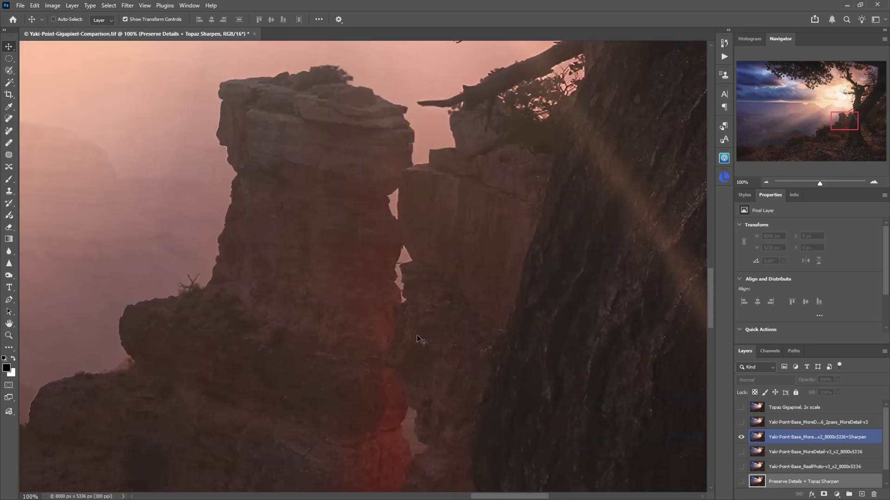
pyautogui.moveTo(246, 342); pyautogui.dragTo(548, 234)
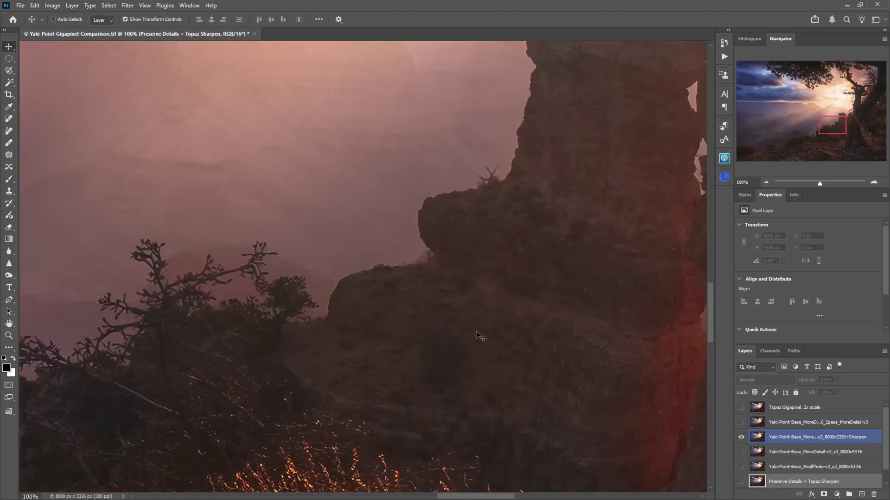
pyautogui.keyDown('alt'); pyautogui.click(454, 340); pyautogui.keyUp('alt')
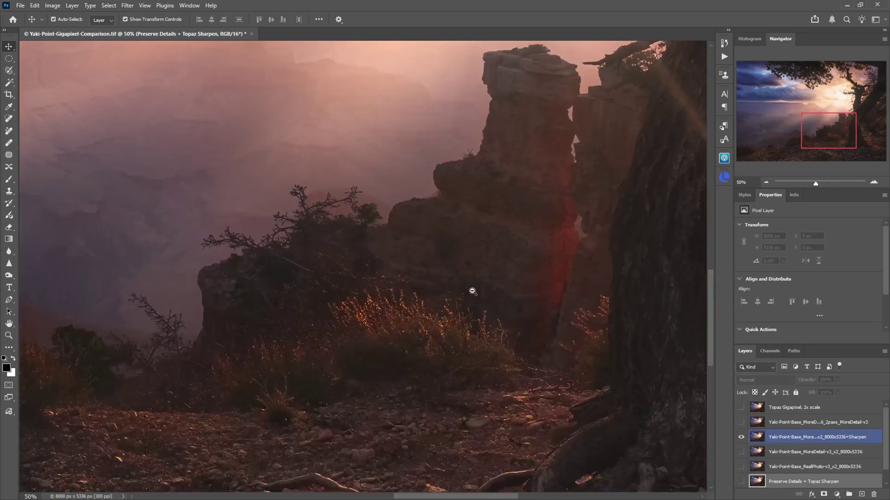
# On the Gigapixel pricing cards, toggle annual commitment for the Personal and Topaz Studio plans
pyautogui.scroll(-4, 473, 292)
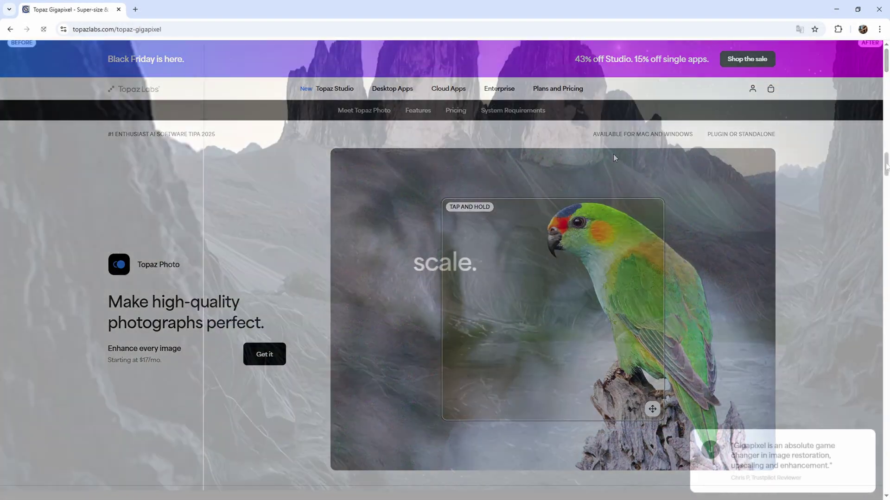
pyautogui.moveTo(886, 61); pyautogui.dragTo(886, 416)
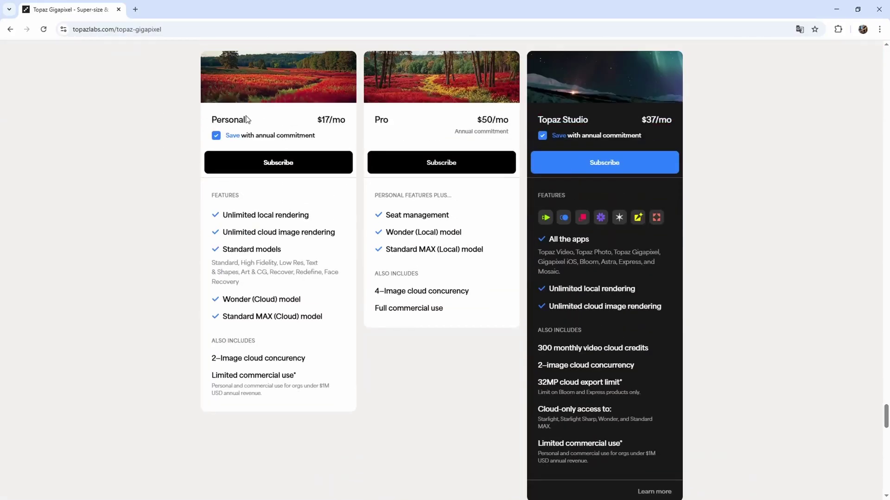
pyautogui.click(215, 137)
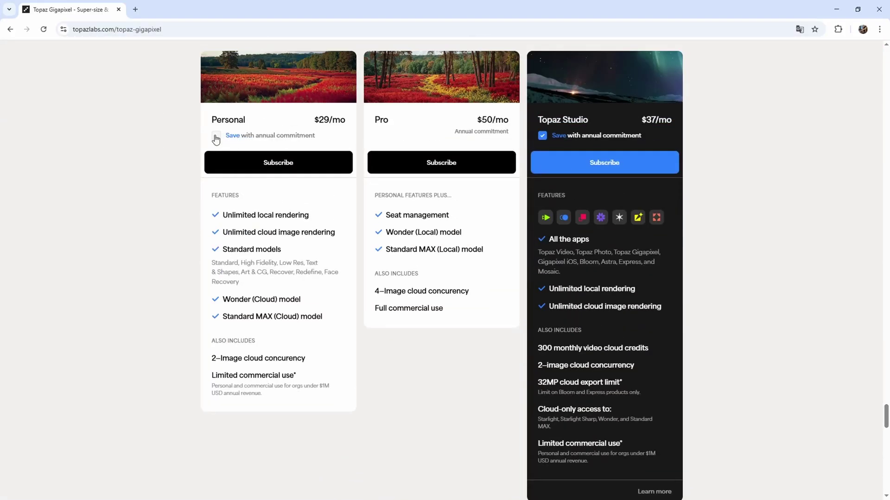
pyautogui.click(215, 136)
pyautogui.click(215, 137)
pyautogui.click(215, 137)
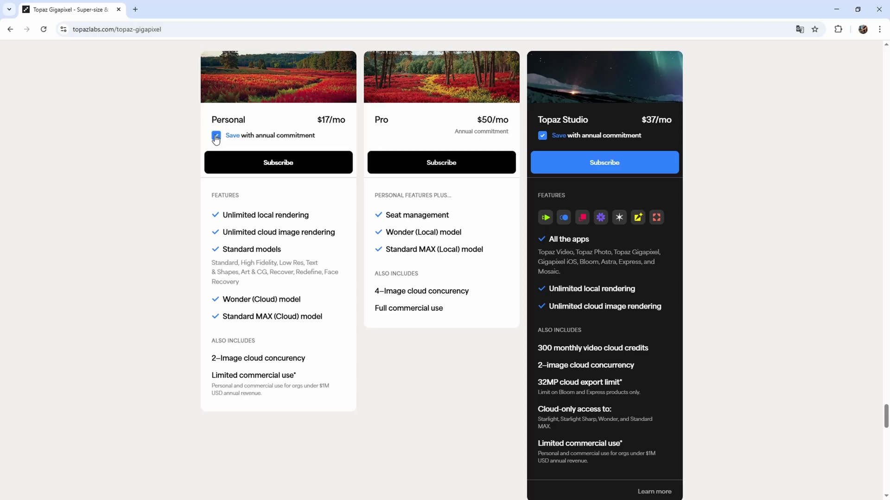
pyautogui.click(541, 138)
pyautogui.click(541, 139)
# Recheck Topaz Studio's monthly price, then review Aiarty's $75.00 Standard and $99.00 Lifetime licences
pyautogui.click(540, 139)
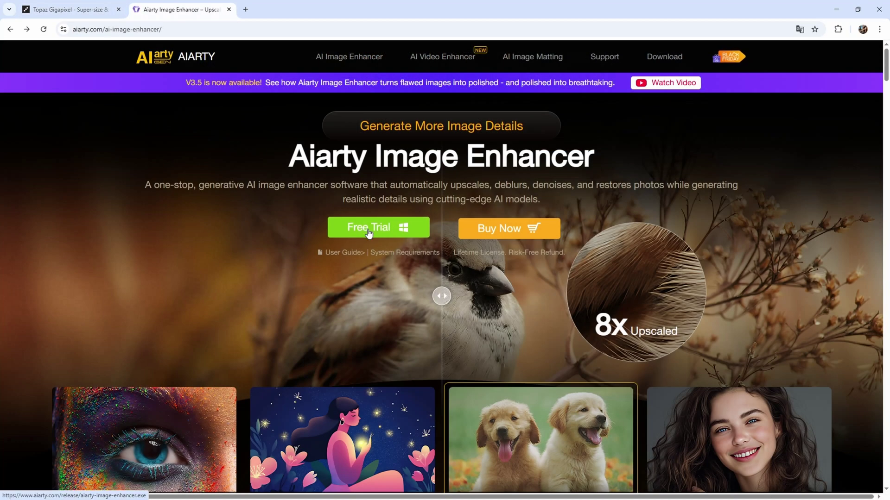
pyautogui.click(485, 230)
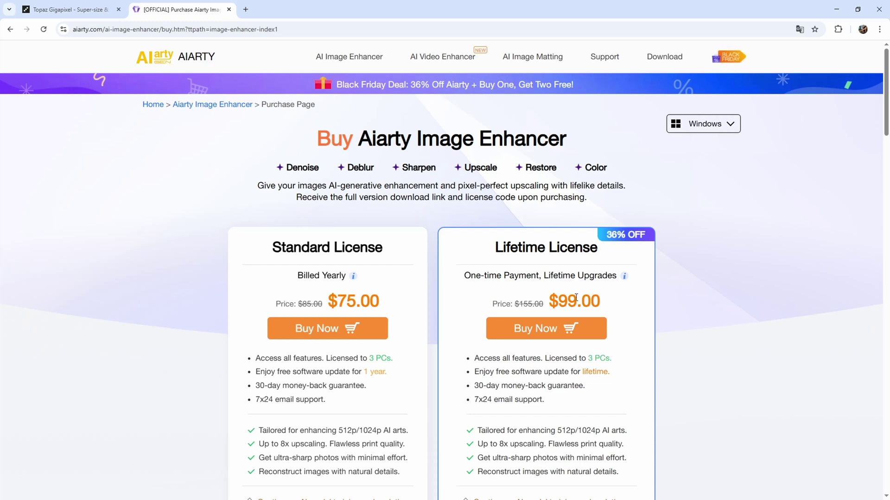
pyautogui.scroll(-3, 576, 298)
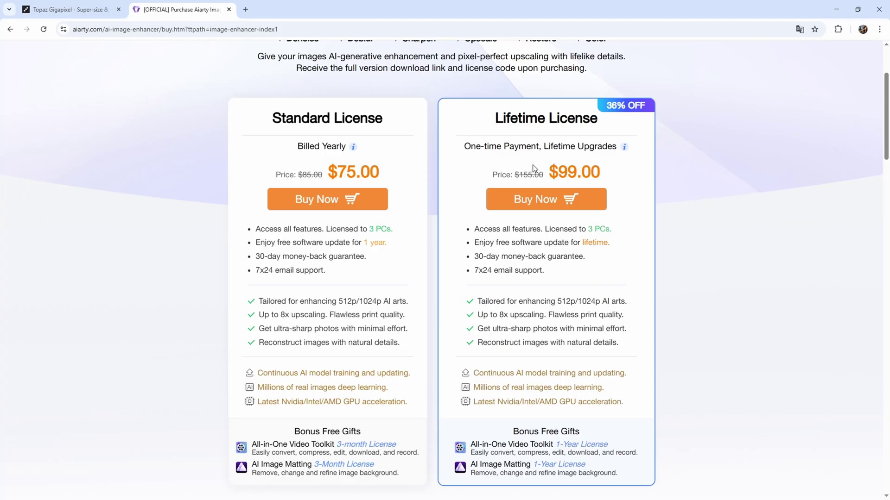
pyautogui.moveTo(552, 172); pyautogui.dragTo(616, 175)
pyautogui.click(636, 180)
pyautogui.scroll(-1, 886, 110)
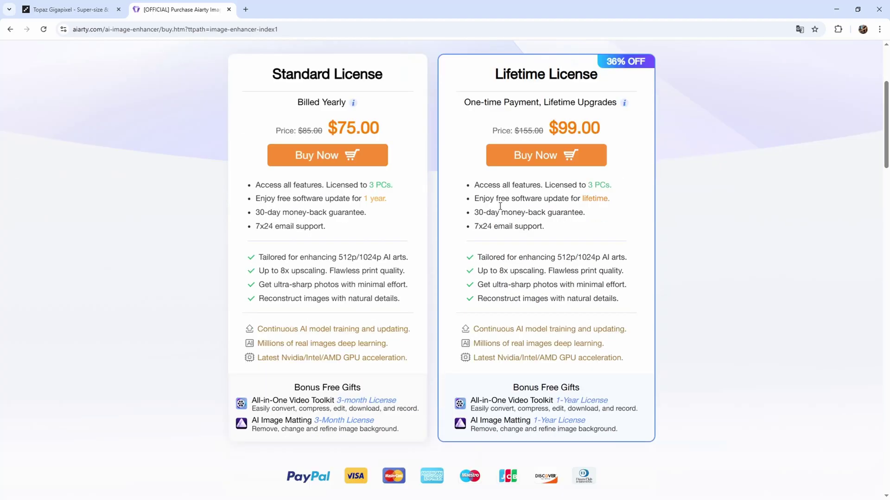
pyautogui.scroll(4, 886, 120)
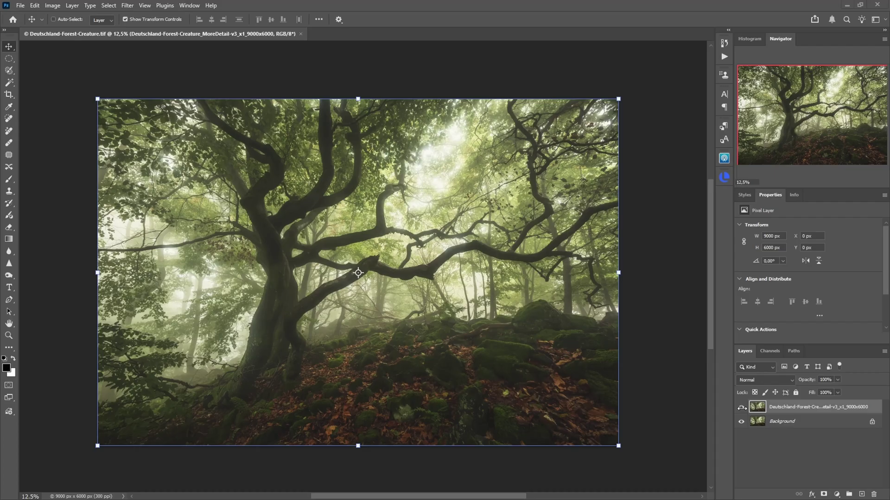
# Zoom the forest image to 100% on the forest floor
pyautogui.hotkey('ctrl', 'space')
pyautogui.click(477, 440)
pyautogui.click(476, 439)
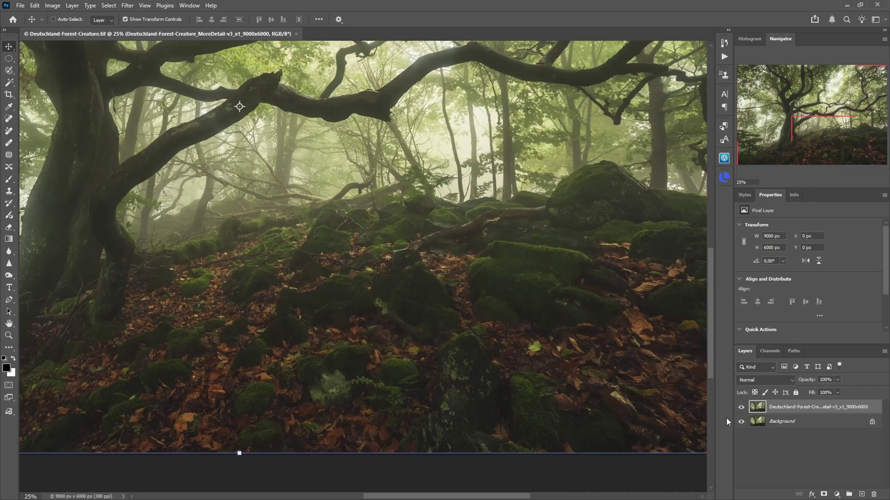
pyautogui.click(483, 438)
pyautogui.hotkey('ctrl', ',')
pyautogui.click(484, 438)
pyautogui.click(487, 437)
pyautogui.click(477, 438)
pyautogui.moveTo(530, 437); pyautogui.dragTo(352, 254)
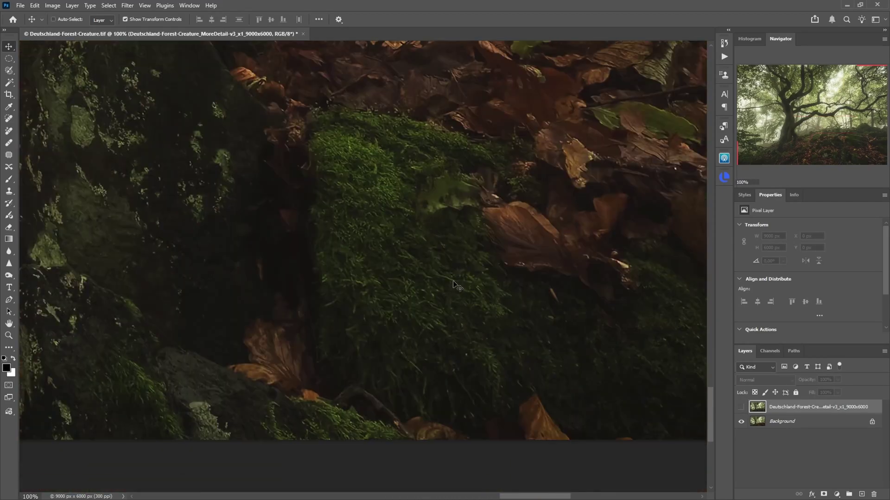
pyautogui.moveTo(435, 235); pyautogui.dragTo(405, 267)
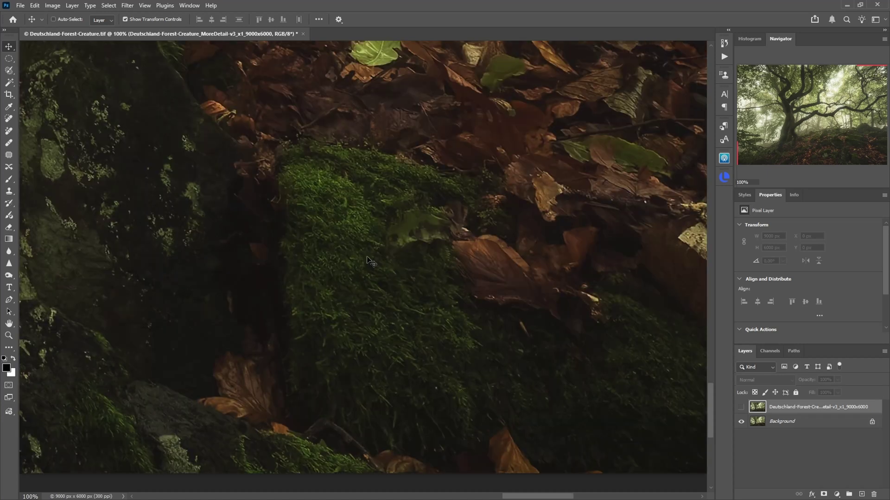
# Toggle the MoreDetail-v3 layer against Background over the fallen leaves
pyautogui.click(741, 408)
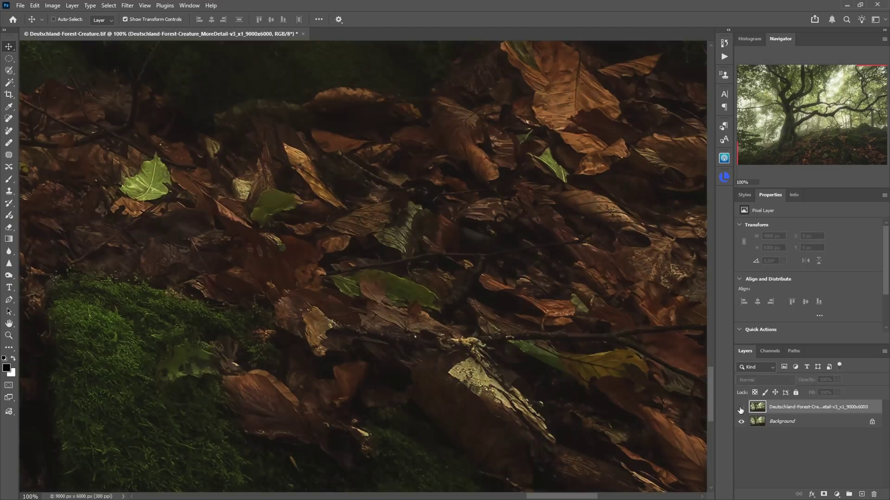
pyautogui.moveTo(480, 392); pyautogui.dragTo(402, 364)
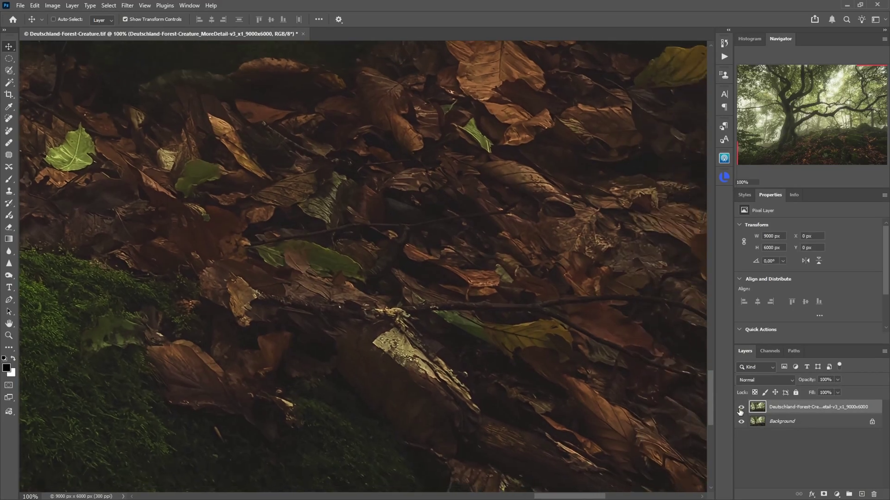
pyautogui.click(741, 408)
pyautogui.click(741, 408)
pyautogui.moveTo(608, 295); pyautogui.dragTo(469, 342)
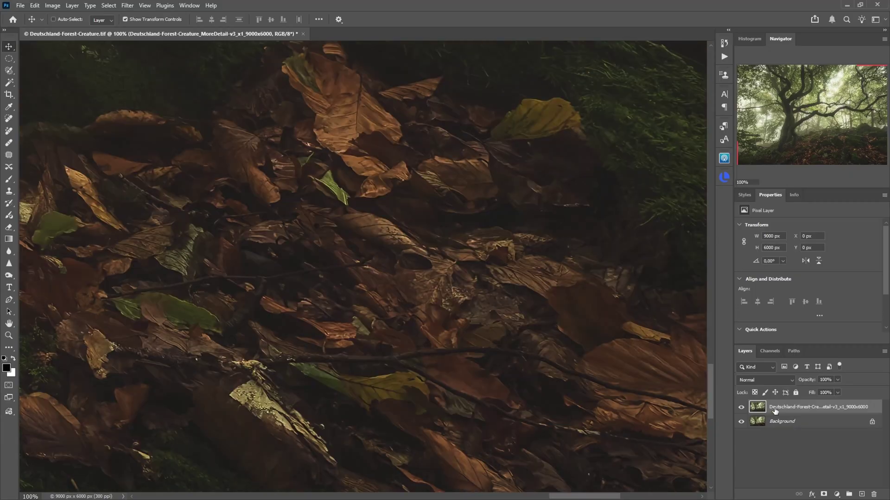
pyautogui.click(740, 408)
pyautogui.click(740, 408)
# Compare upscale and original on the mossy areas and large boulder, ending on the misty trees
pyautogui.moveTo(598, 294); pyautogui.dragTo(476, 325)
pyautogui.click(741, 408)
pyautogui.click(741, 408)
pyautogui.moveTo(360, 238); pyautogui.dragTo(537, 394)
pyautogui.click(741, 407)
pyautogui.click(741, 407)
pyautogui.moveTo(287, 249); pyautogui.dragTo(484, 367)
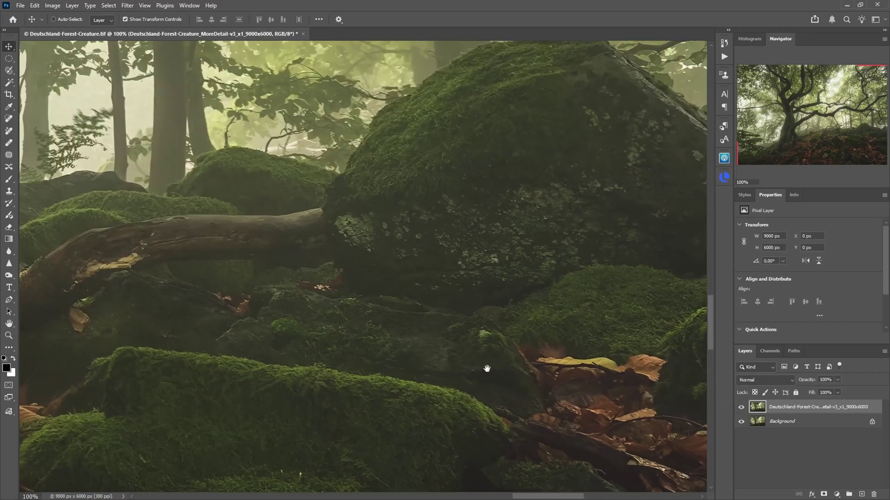
pyautogui.moveTo(346, 184); pyautogui.dragTo(461, 340)
# Compare the upscale with the original on the misty branches, large trunk and bright canopy
pyautogui.moveTo(509, 320); pyautogui.dragTo(545, 337)
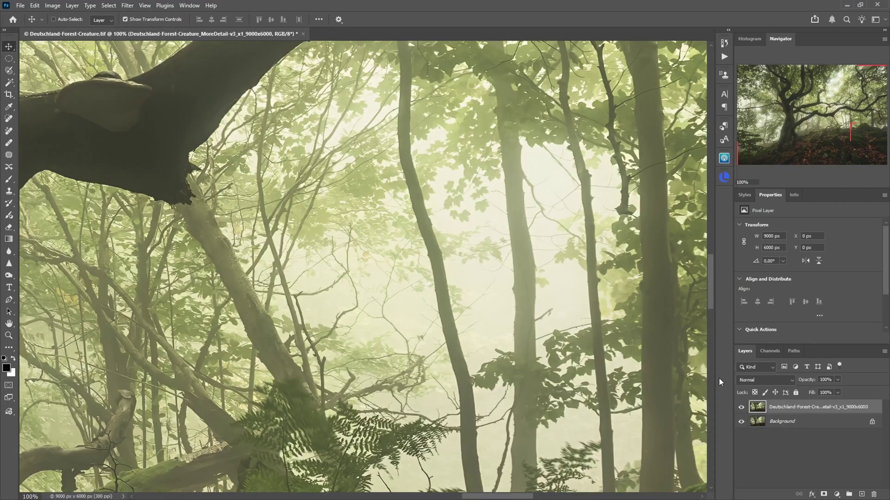
pyautogui.click(741, 408)
pyautogui.click(741, 408)
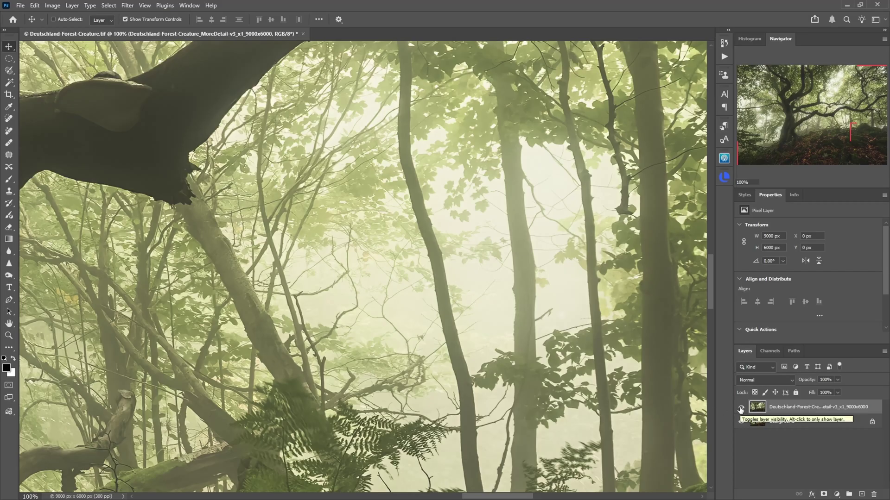
pyautogui.moveTo(573, 136); pyautogui.dragTo(533, 381)
pyautogui.moveTo(382, 198); pyautogui.dragTo(520, 303)
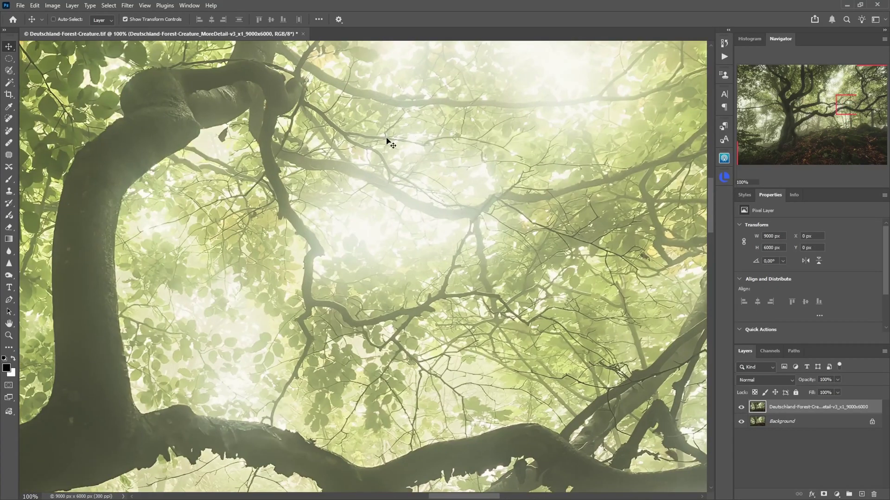
pyautogui.click(741, 408)
pyautogui.click(742, 407)
pyautogui.click(742, 408)
pyautogui.click(741, 407)
pyautogui.click(742, 407)
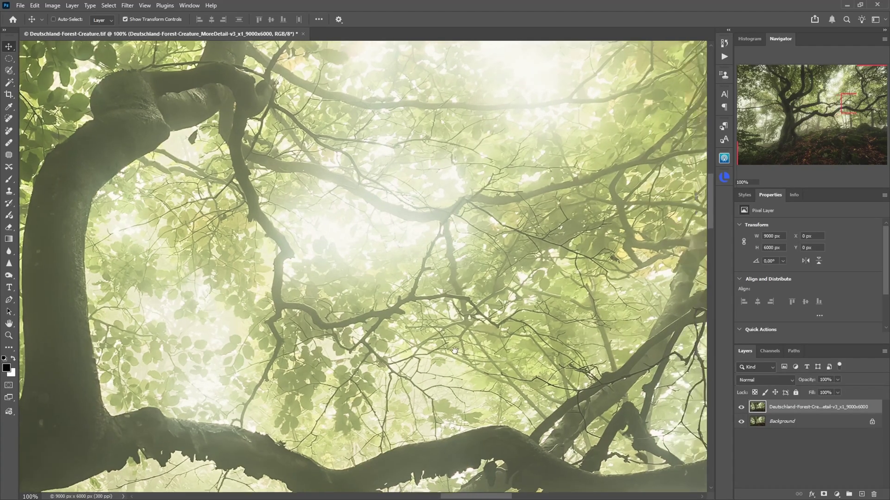
pyautogui.click(742, 407)
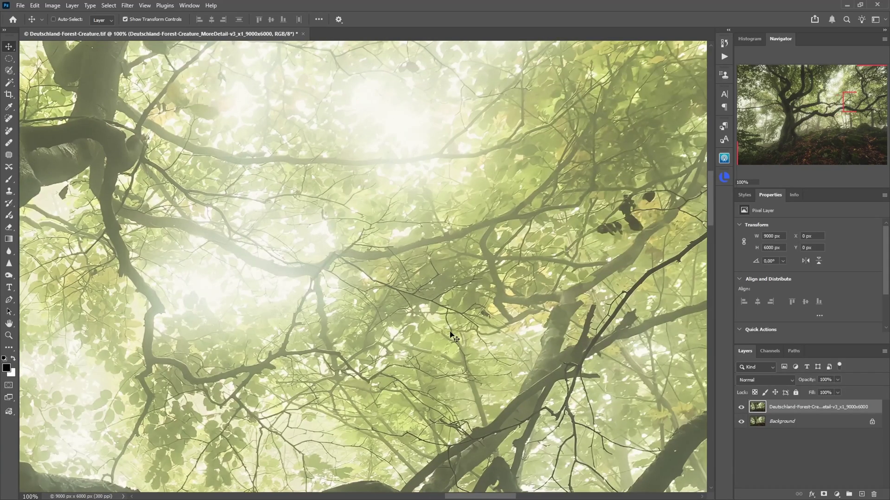
pyautogui.click(741, 408)
pyautogui.click(742, 408)
# Compare upscale and original on another part of the canopy and the dark branching tree
pyautogui.moveTo(603, 70); pyautogui.dragTo(170, 345)
pyautogui.moveTo(417, 260); pyautogui.dragTo(106, 306)
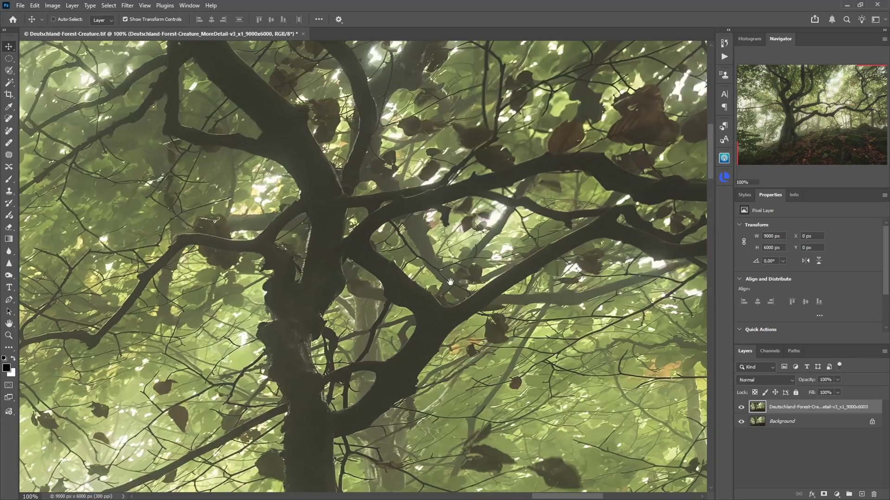
pyautogui.click(741, 408)
pyautogui.click(742, 408)
pyautogui.click(742, 408)
pyautogui.click(741, 409)
pyautogui.click(742, 408)
pyautogui.click(741, 408)
pyautogui.click(742, 409)
# Compare upscale and original on the trunk roots, leaf litter and mossy ground
pyautogui.hscroll(-5, 710, 163)
pyautogui.click(793, 131)
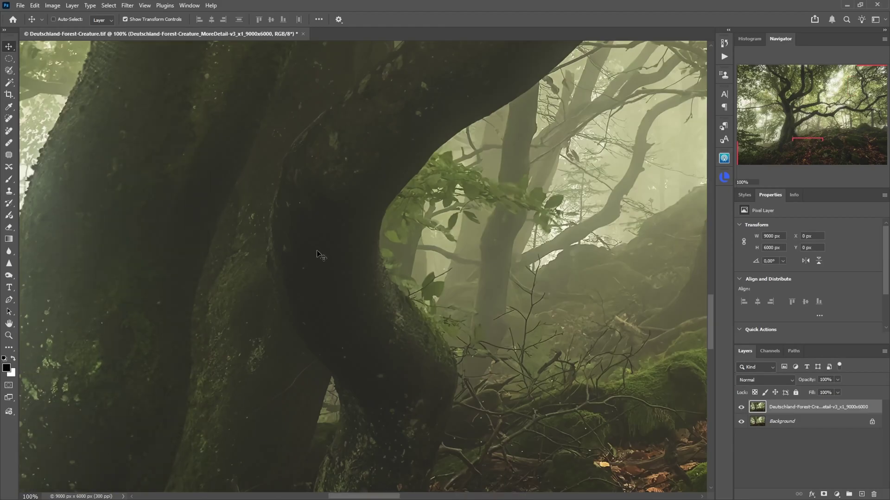
pyautogui.moveTo(317, 250); pyautogui.dragTo(446, 195)
pyautogui.moveTo(431, 330); pyautogui.dragTo(407, 199)
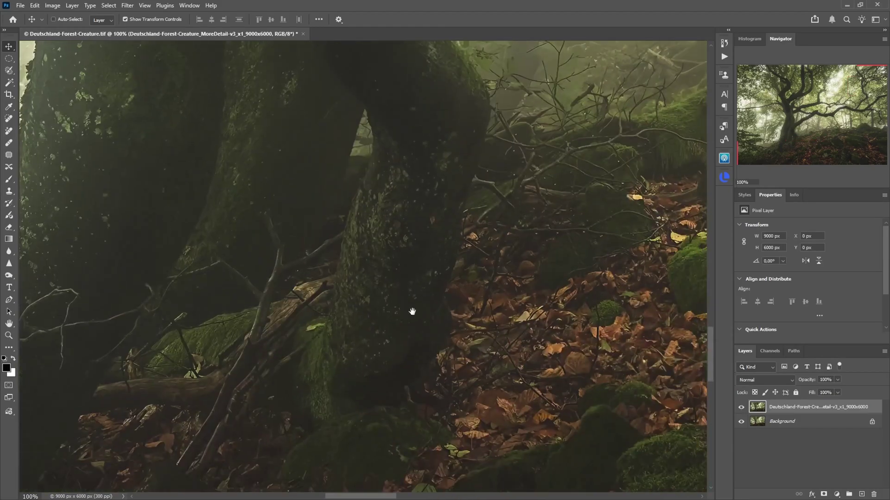
pyautogui.moveTo(412, 313); pyautogui.dragTo(438, 204)
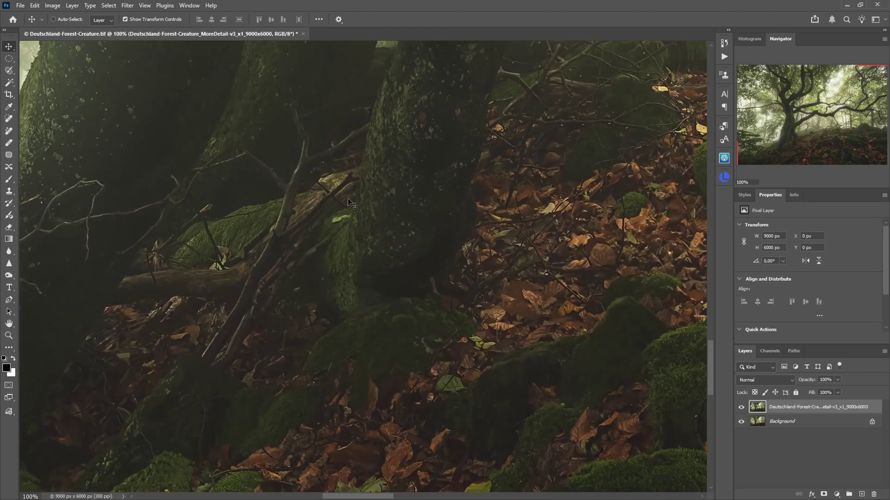
pyautogui.click(740, 407)
pyautogui.click(739, 407)
pyautogui.click(740, 407)
pyautogui.click(739, 407)
pyautogui.moveTo(451, 487); pyautogui.dragTo(518, 307)
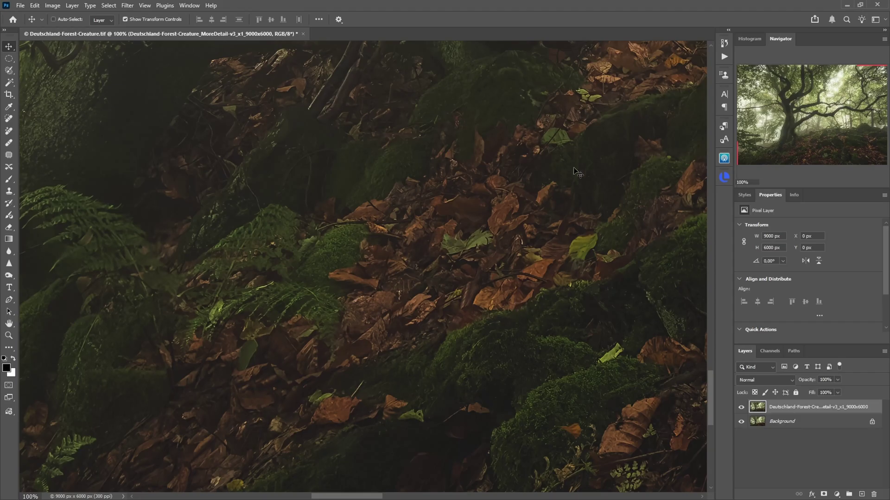
# In the Chicago image, zoom to 100% on the platform grille and compare More Detail with Background
pyautogui.click(820, 160)
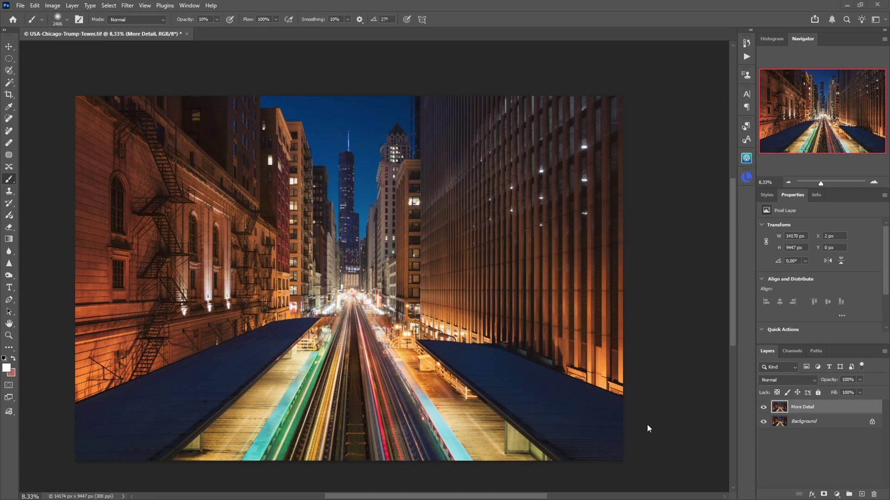
pyautogui.scroll(-1, 559, 327)
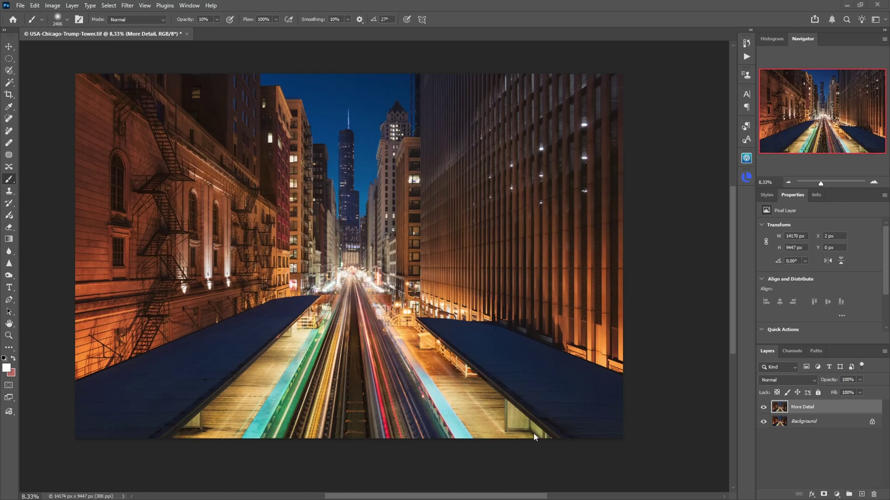
pyautogui.click(511, 414)
pyautogui.click(510, 452)
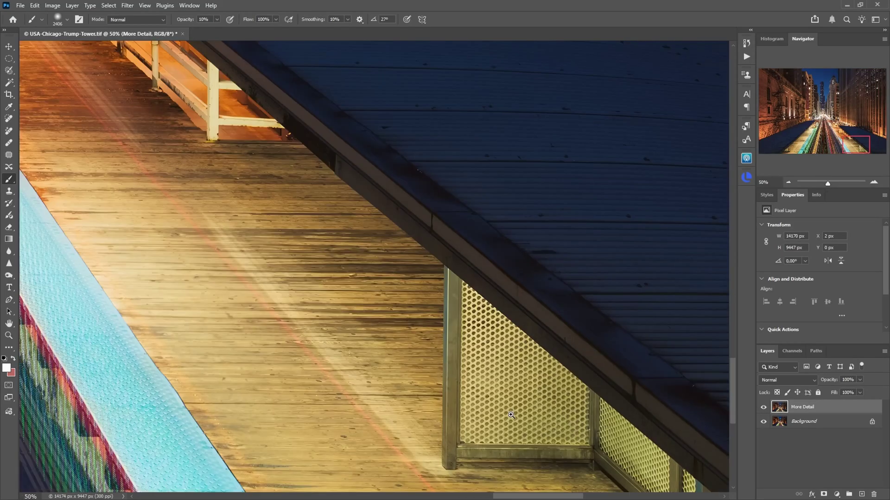
pyautogui.click(509, 452)
pyautogui.click(509, 452)
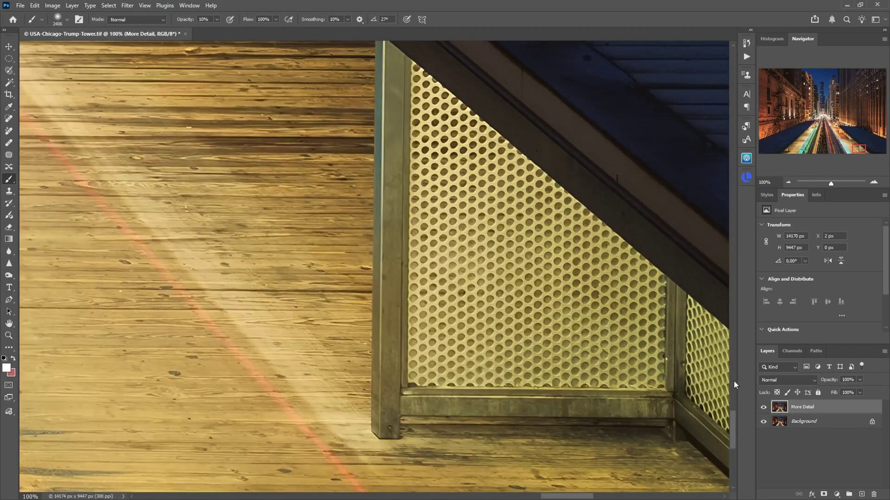
pyautogui.click(762, 408)
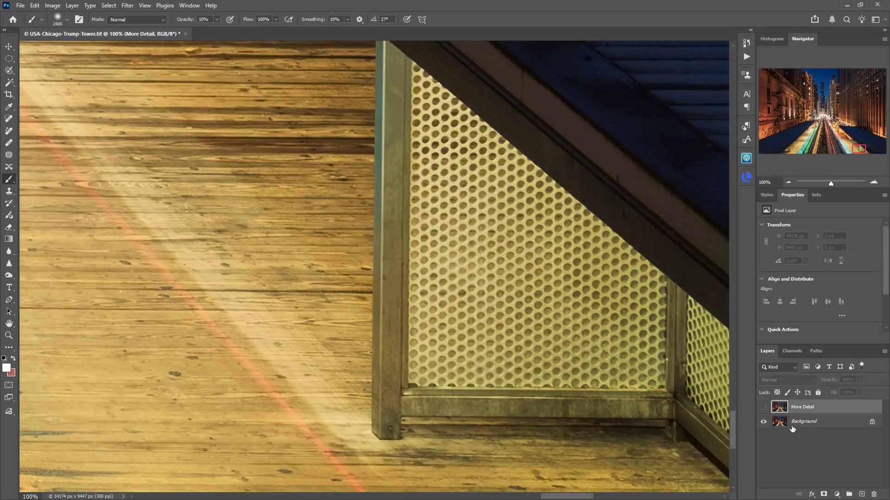
pyautogui.click(763, 407)
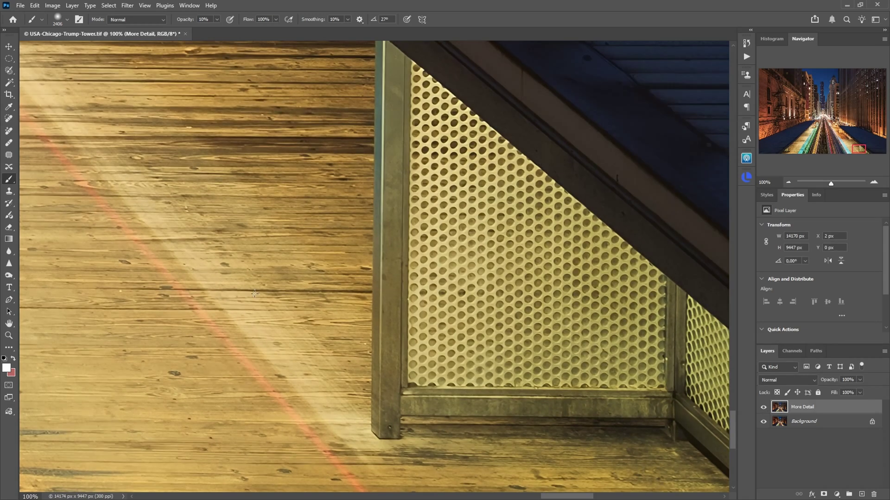
# Compare More Detail with the original over the cyan strip
pyautogui.hscroll(-10, 249, 292)
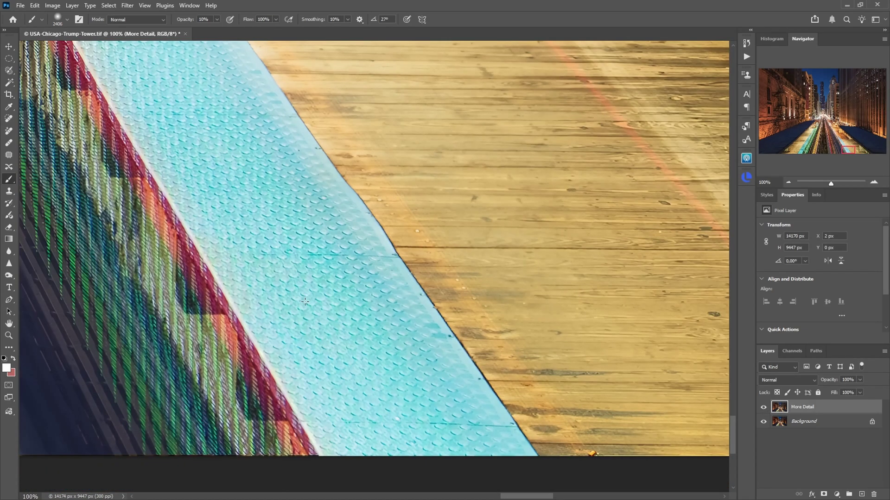
pyautogui.click(763, 407)
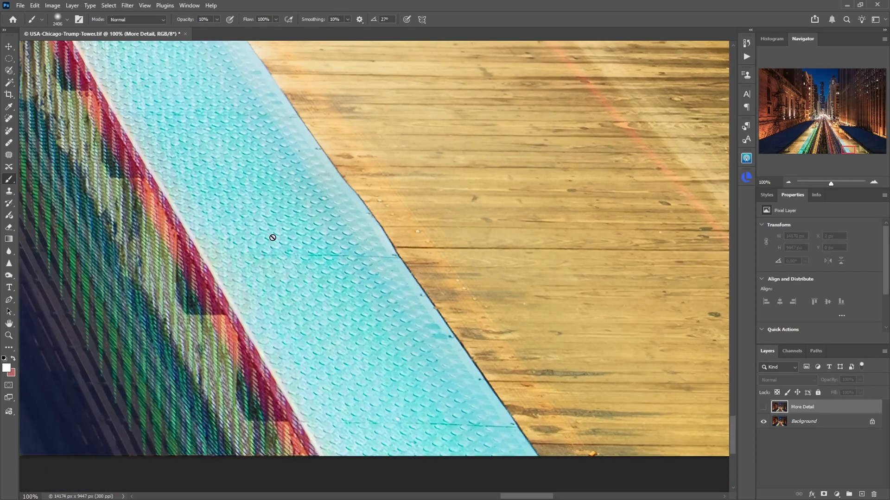
pyautogui.click(763, 407)
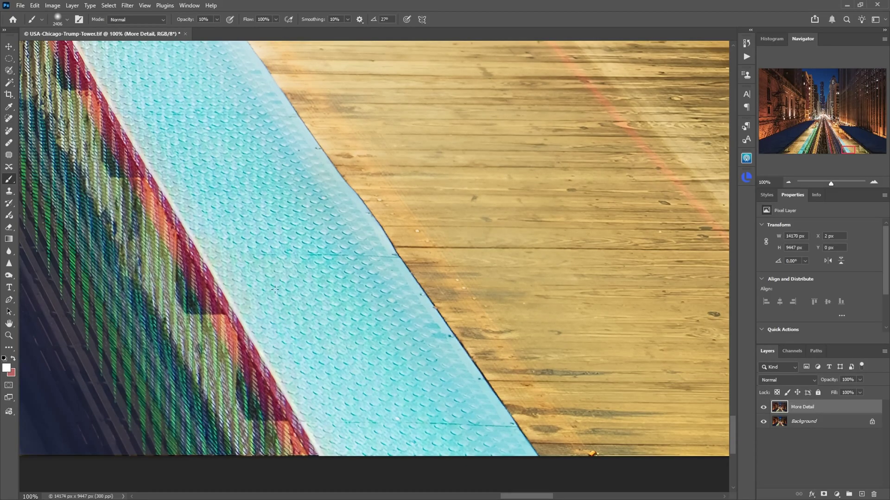
pyautogui.moveTo(198, 297); pyautogui.dragTo(513, 302)
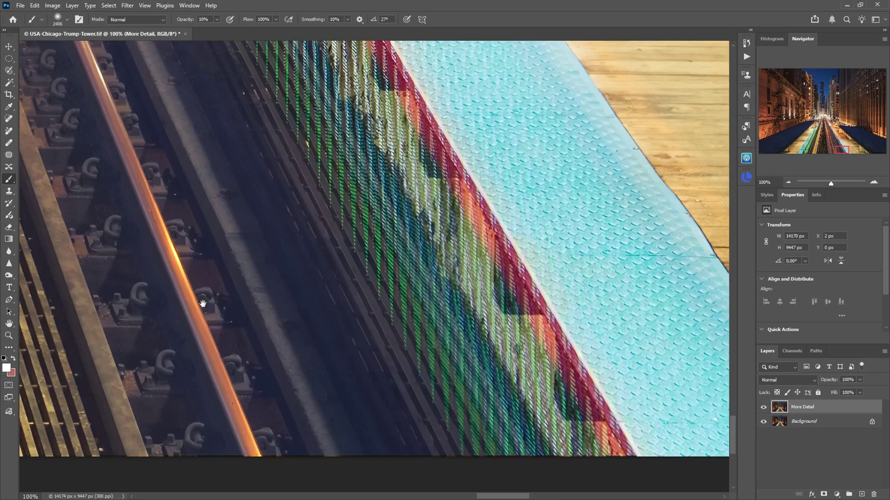
# Compare the More Detail layer with the original over the tracks, cyan strip and wooden platform
pyautogui.moveTo(237, 304); pyautogui.dragTo(437, 308)
pyautogui.click(763, 407)
pyautogui.click(763, 407)
pyautogui.moveTo(231, 344); pyautogui.dragTo(641, 363)
pyautogui.moveTo(398, 389); pyautogui.dragTo(451, 391)
pyautogui.moveTo(185, 315); pyautogui.dragTo(491, 320)
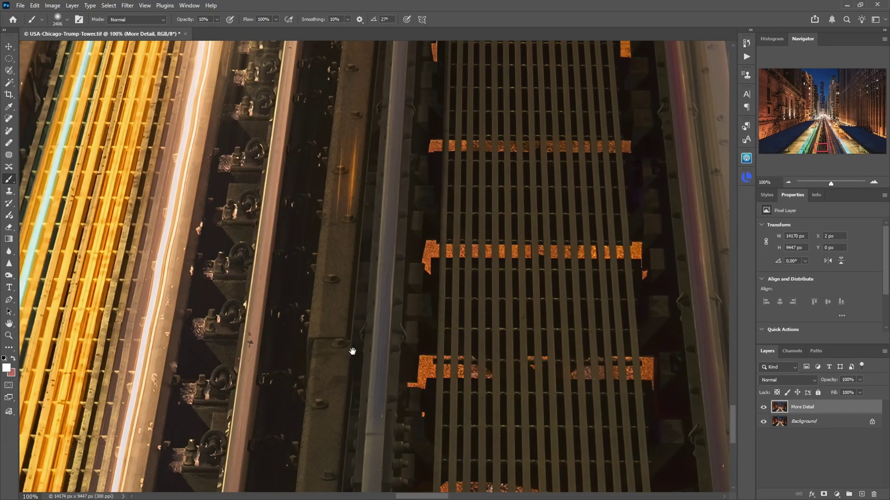
pyautogui.moveTo(523, 412); pyautogui.dragTo(565, 413)
pyautogui.moveTo(265, 408); pyautogui.dragTo(566, 416)
pyautogui.moveTo(201, 209); pyautogui.dragTo(412, 332)
pyautogui.click(763, 407)
pyautogui.click(763, 407)
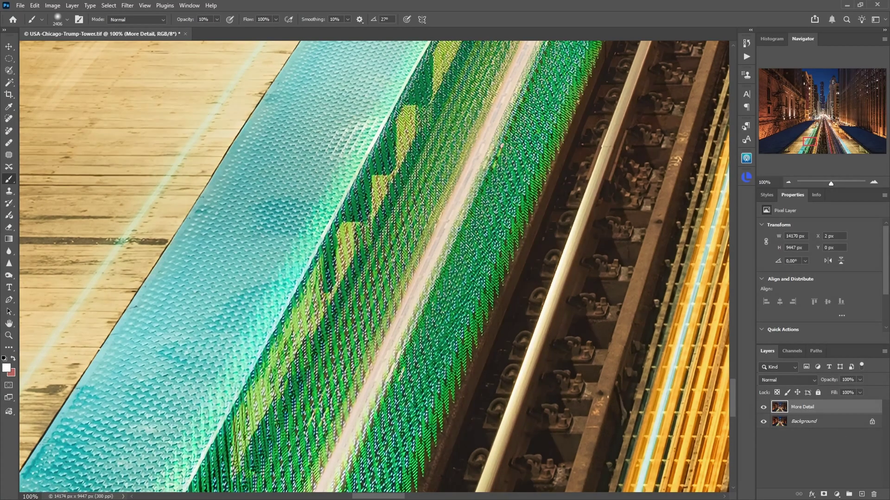
# Zoom onto the building facade cornice and compare More Detail with the original
pyautogui.hotkey('ctrl', '-')
pyautogui.click(838, 91)
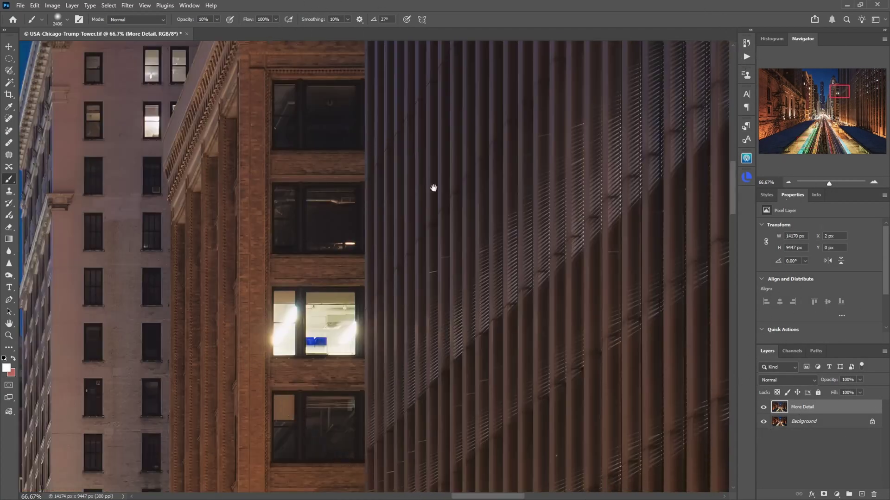
pyautogui.moveTo(413, 183); pyautogui.dragTo(448, 248)
pyautogui.keyDown('ctrl'); pyautogui.click(411, 162); pyautogui.keyUp('ctrl')
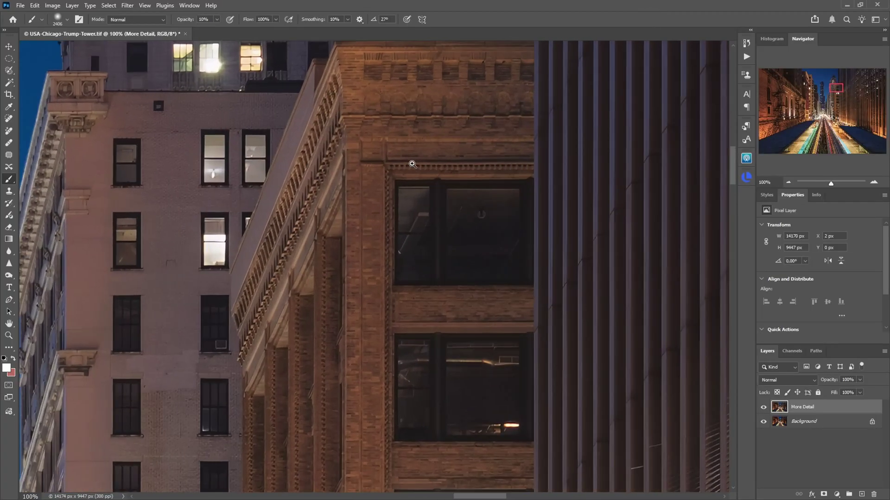
pyautogui.click(763, 407)
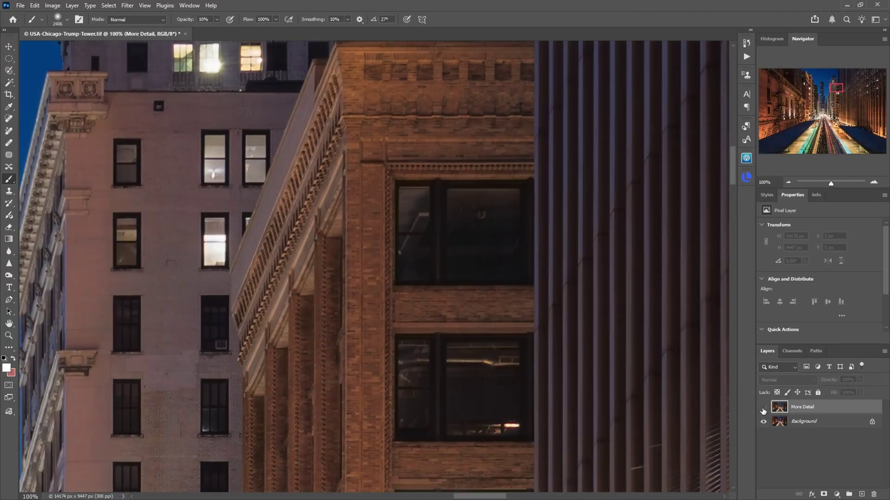
pyautogui.click(763, 407)
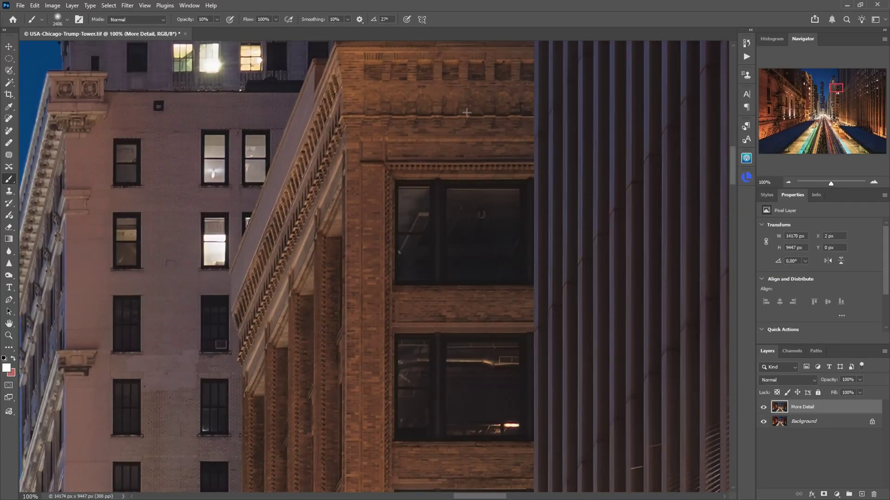
# Compare the layers near the TATTOO sign and on the fire escape by the orange wall
pyautogui.moveTo(278, 308)
pyautogui.mouseDown()
pyautogui.moveTo(504, 252)
pyautogui.moveTo(608, 327)
pyautogui.moveTo(373, 314)
pyautogui.mouseUp()
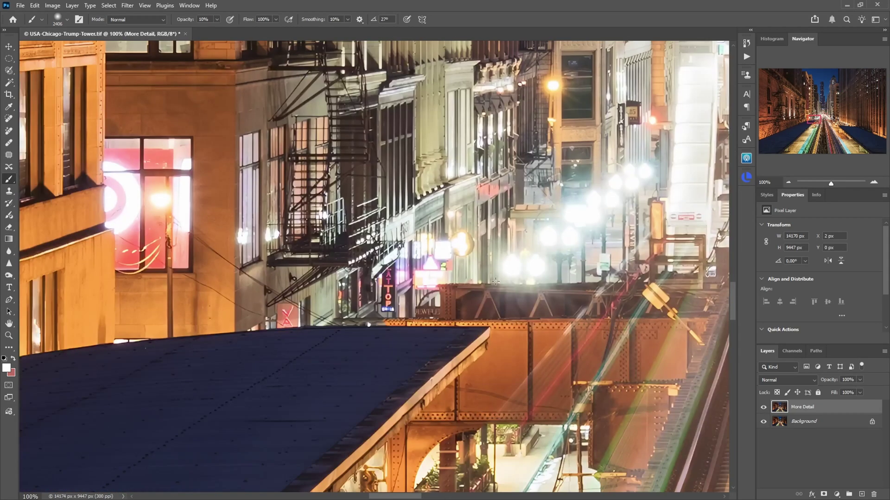
pyautogui.scroll(1, 377, 296)
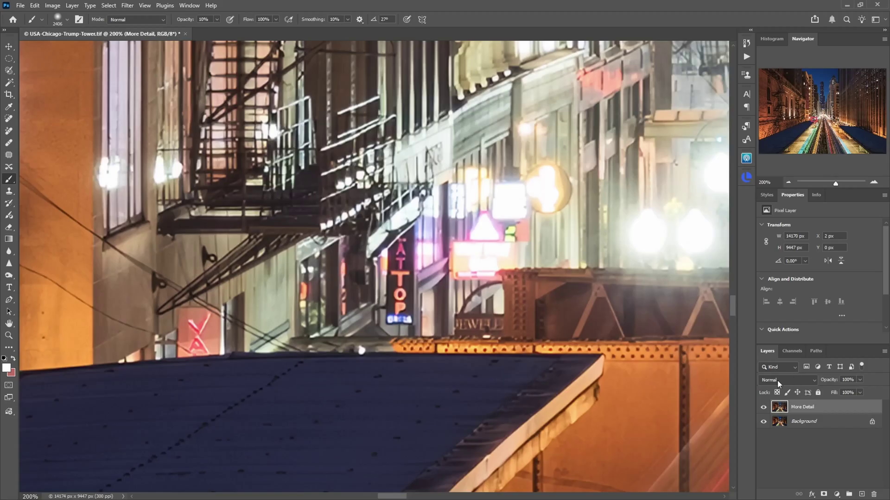
pyautogui.click(762, 407)
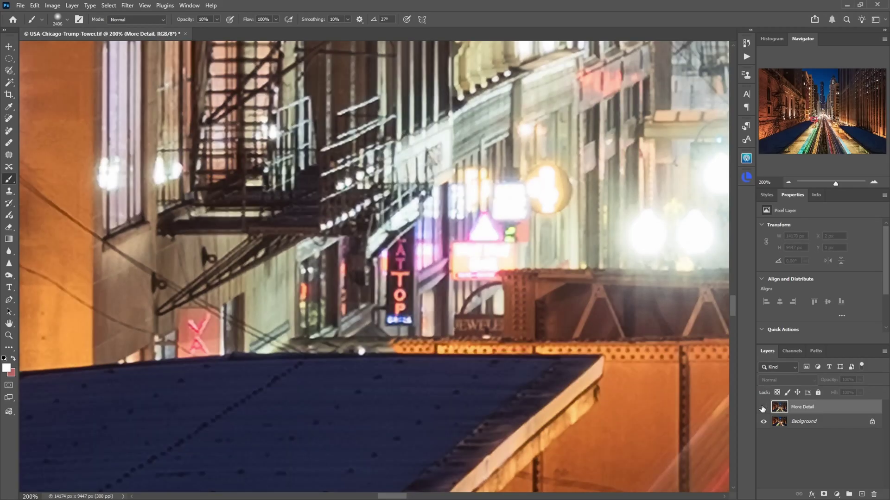
pyautogui.click(762, 408)
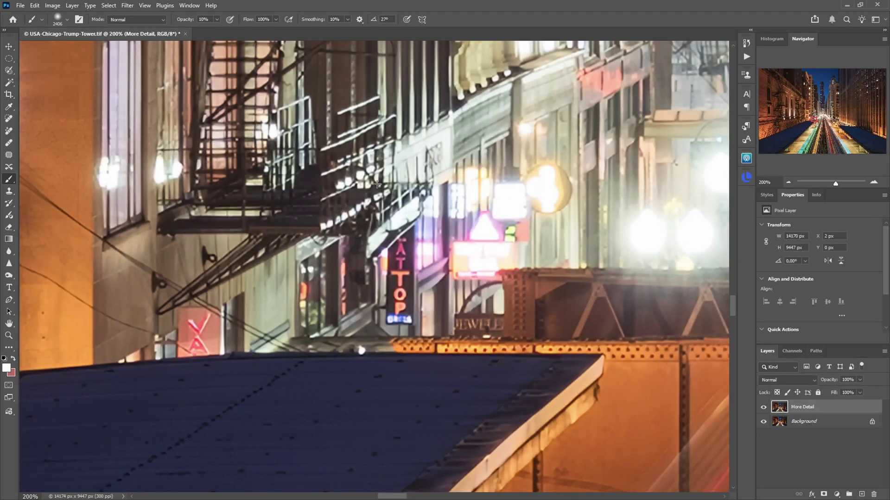
pyautogui.click(777, 117)
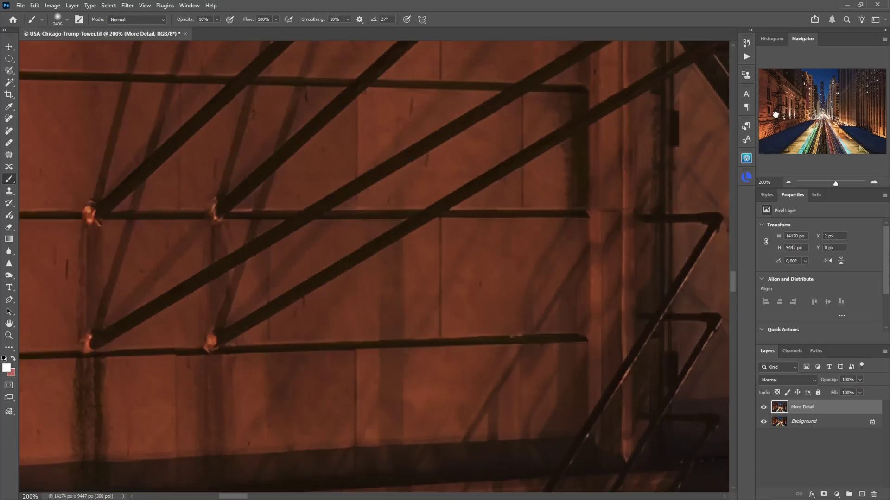
pyautogui.moveTo(775, 114); pyautogui.dragTo(812, 105)
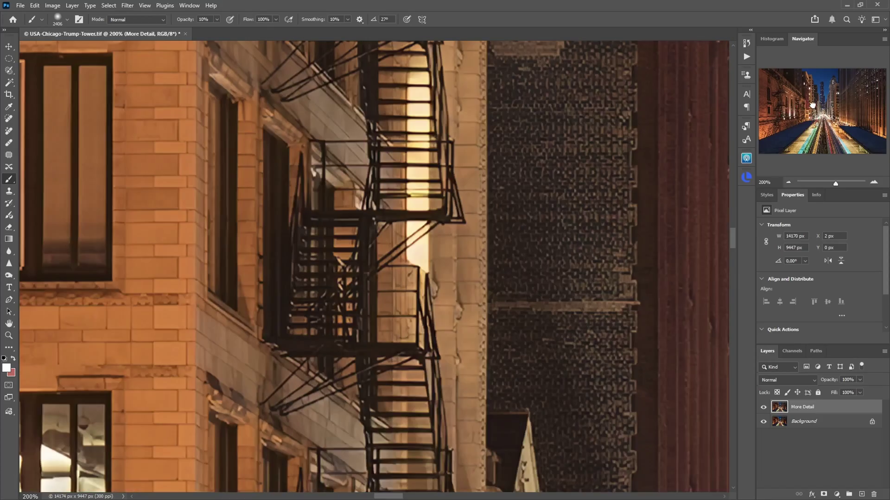
pyautogui.click(764, 407)
pyautogui.click(764, 407)
# Zoom out from 200% to show the whole Trump Tower street scene at 8.33%
pyautogui.keyDown('alt'); pyautogui.click(556, 367); pyautogui.keyUp('alt')
pyautogui.keyDown('alt'); pyautogui.click(556, 367); pyautogui.keyUp('alt')
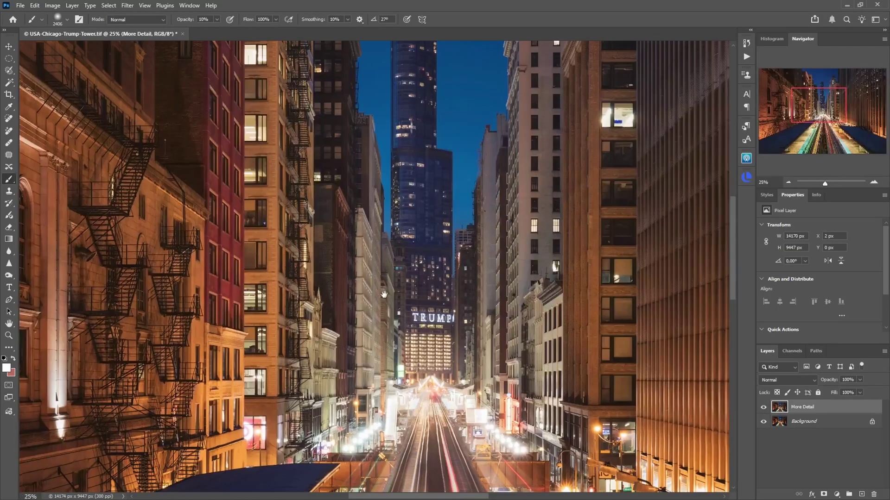
pyautogui.keyDown('alt'); pyautogui.click(410, 328); pyautogui.keyUp('alt')
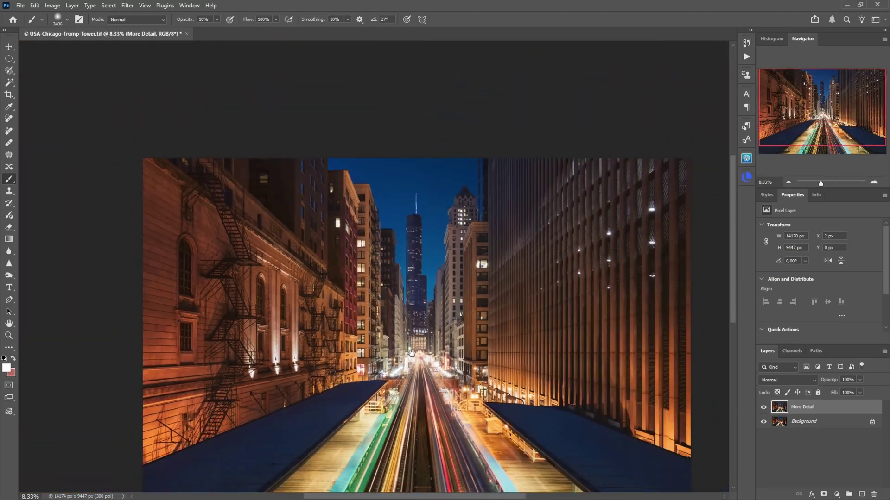
pyautogui.moveTo(412, 353); pyautogui.dragTo(399, 291)
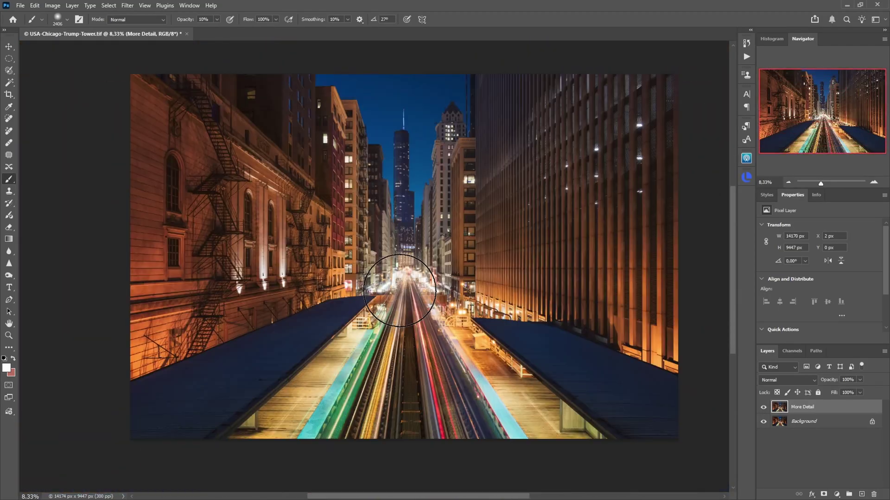